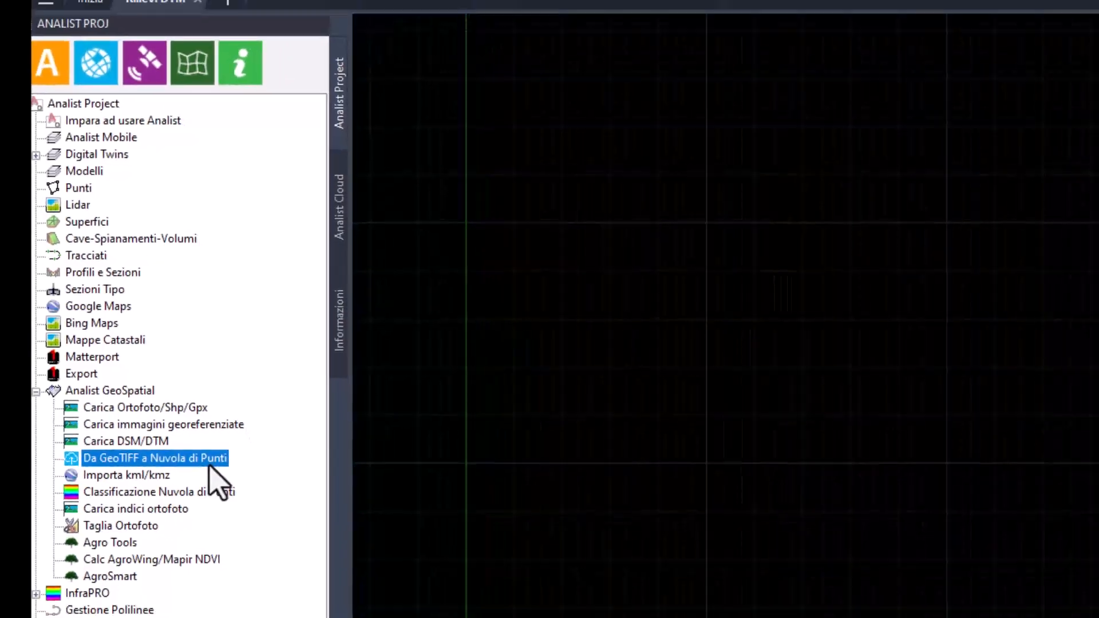
# Convert the GeoTIFF files emiliaromagna_140_D45050979_0101_DTM.tiff and emiliaromagna_140_D45060979_0101_DTM.tiff into point clouds in the drawing
pyautogui.doubleClick(245, 487)
pyautogui.moveTo(595, 189); pyautogui.dragTo(472, 94)
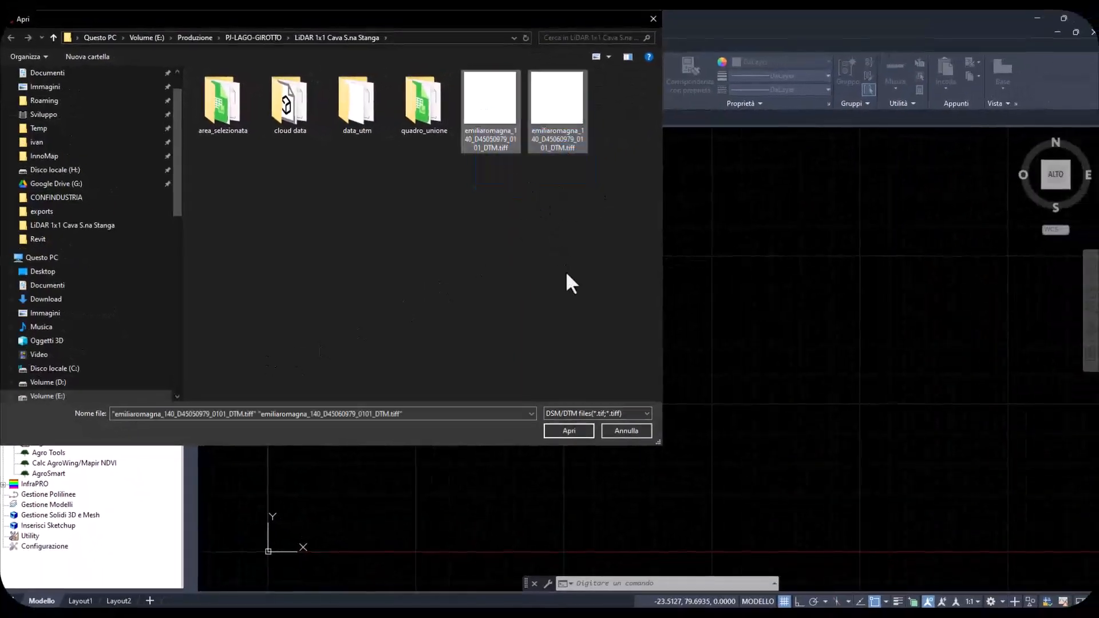
pyautogui.click(568, 431)
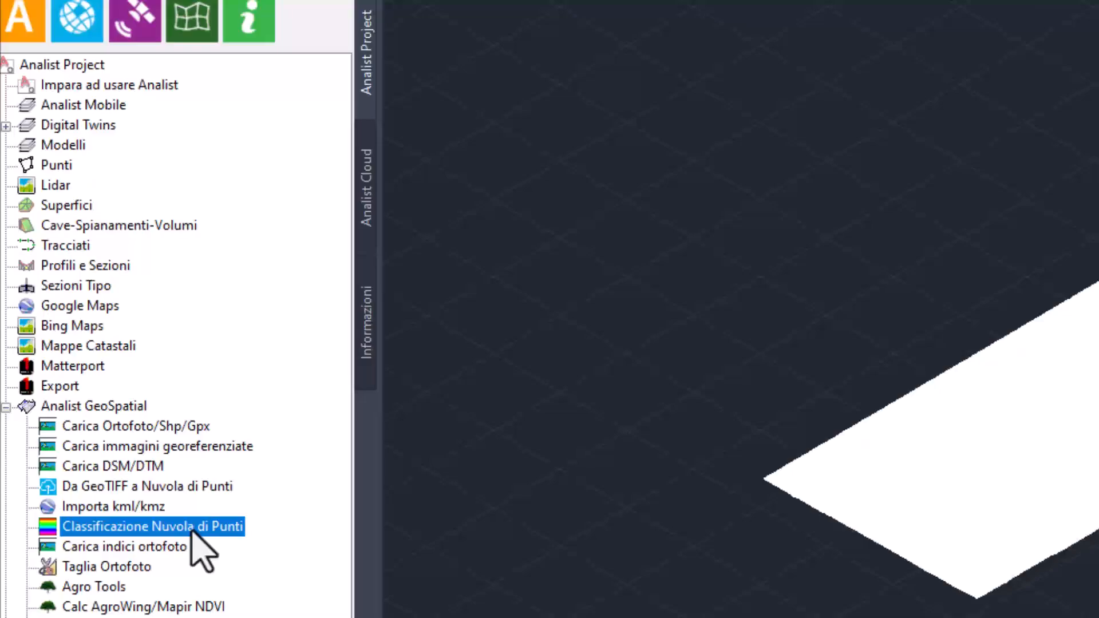
# Set the Terra elevation colour map to 25 colours and apply elevation colouring to all point clouds
pyautogui.doubleClick(192, 531)
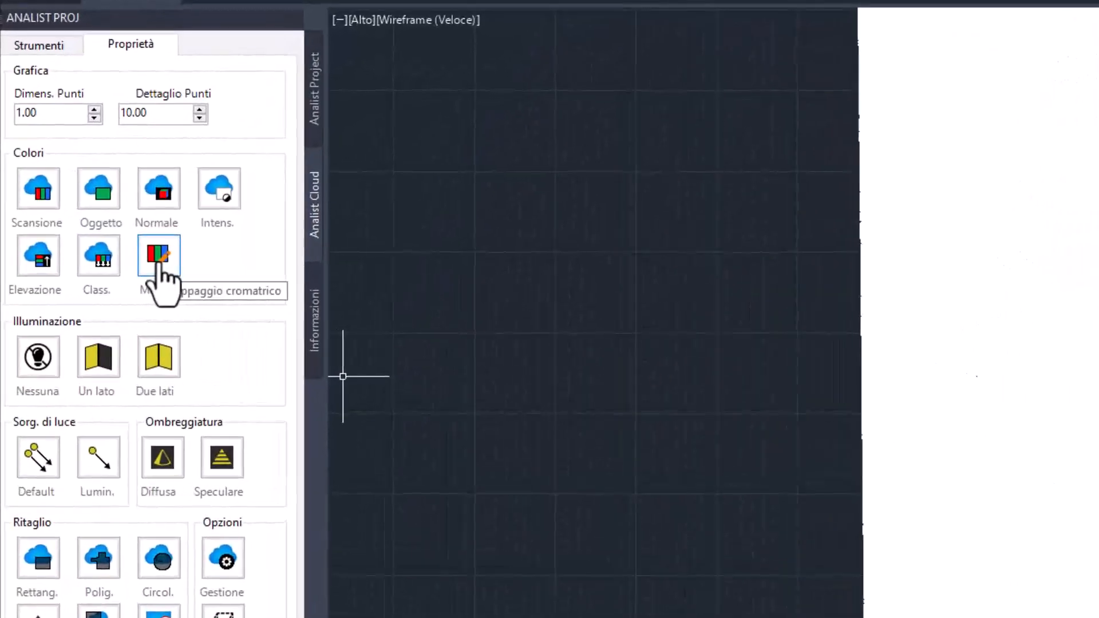
pyautogui.click(159, 257)
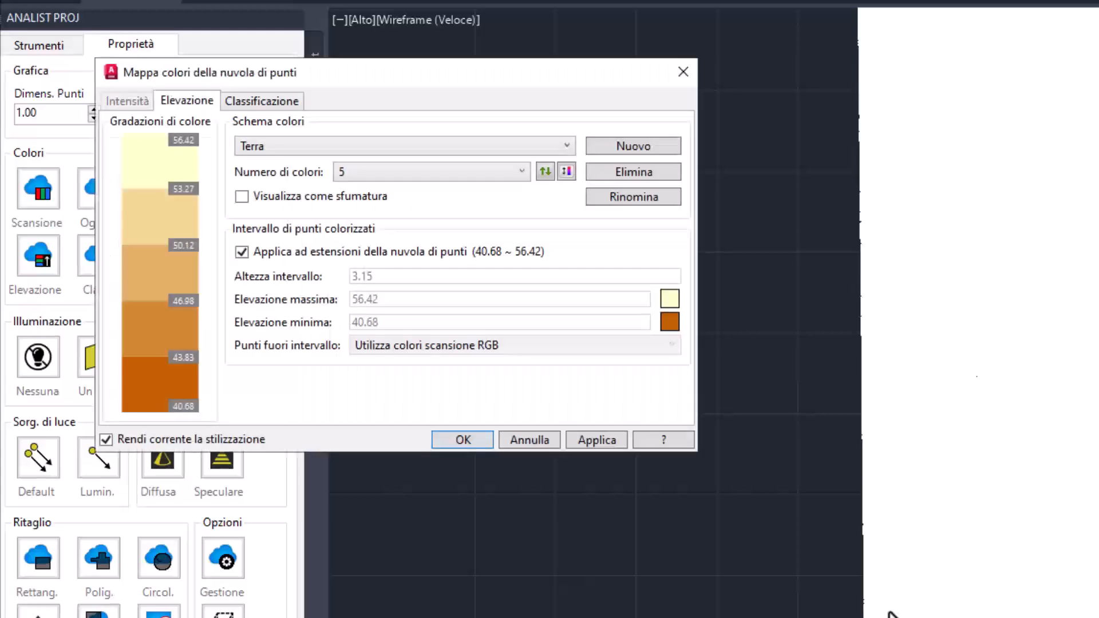
pyautogui.click(521, 173)
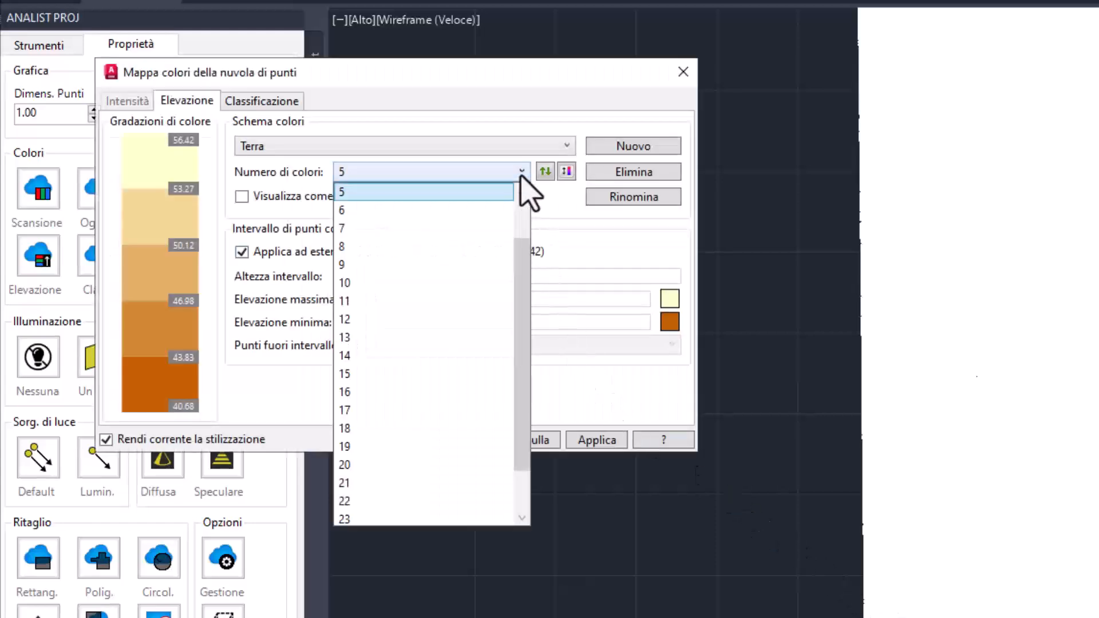
pyautogui.scroll(-2, 421, 496)
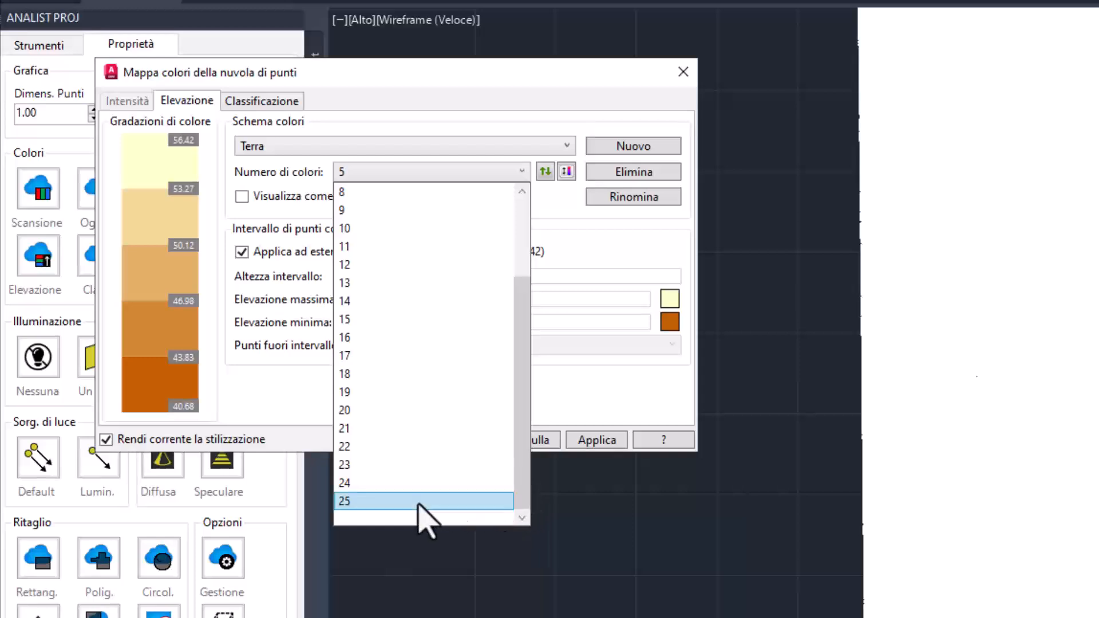
pyautogui.click(422, 517)
pyautogui.click(581, 444)
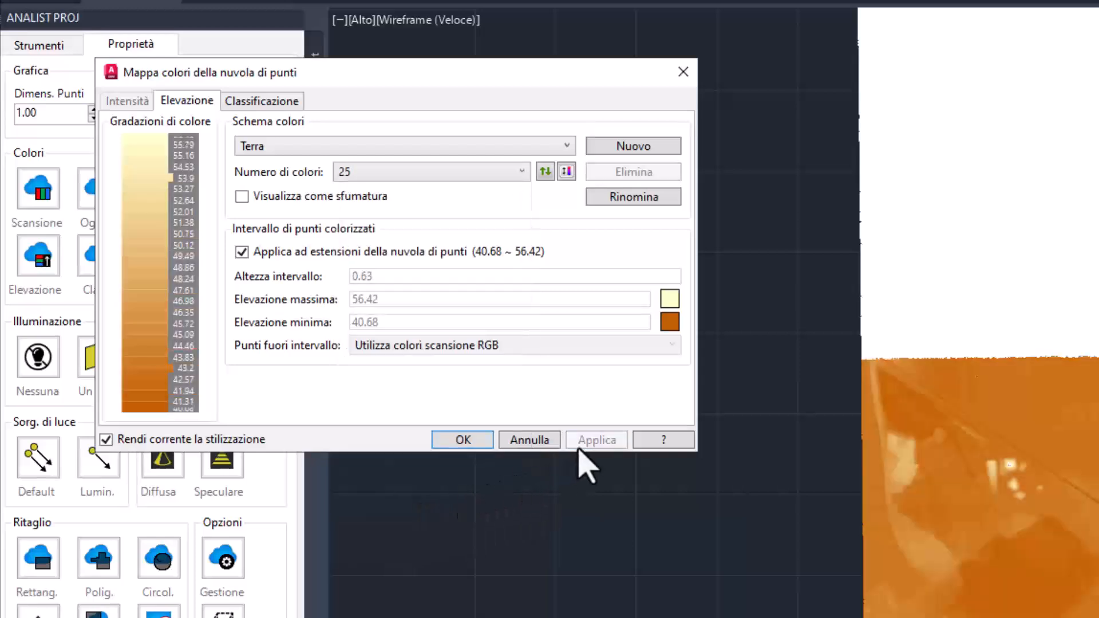
pyautogui.click(486, 444)
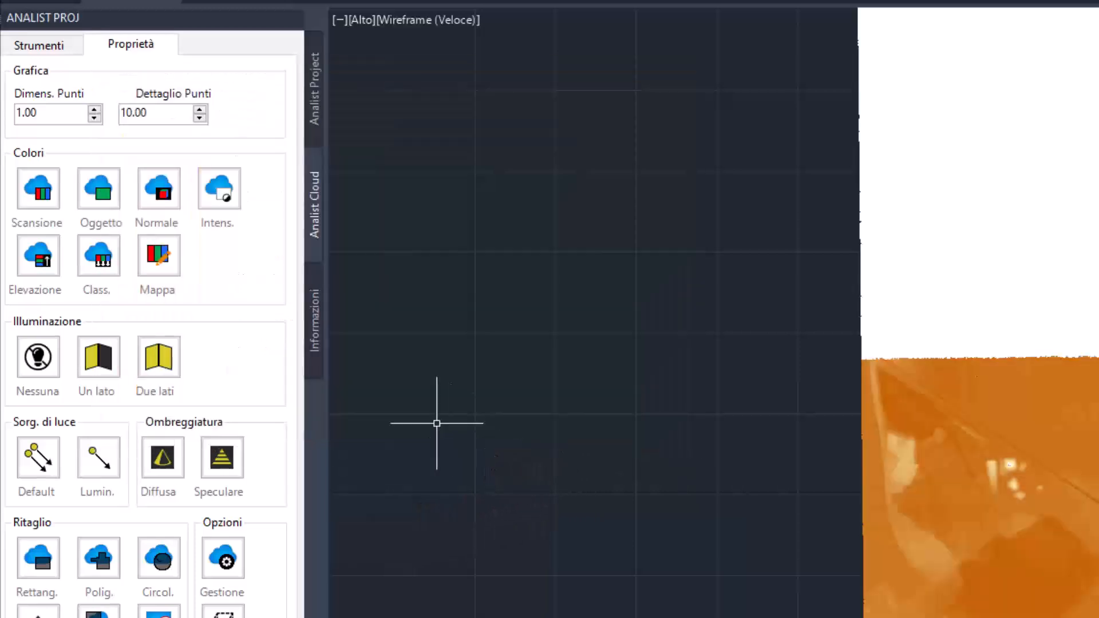
pyautogui.click(40, 260)
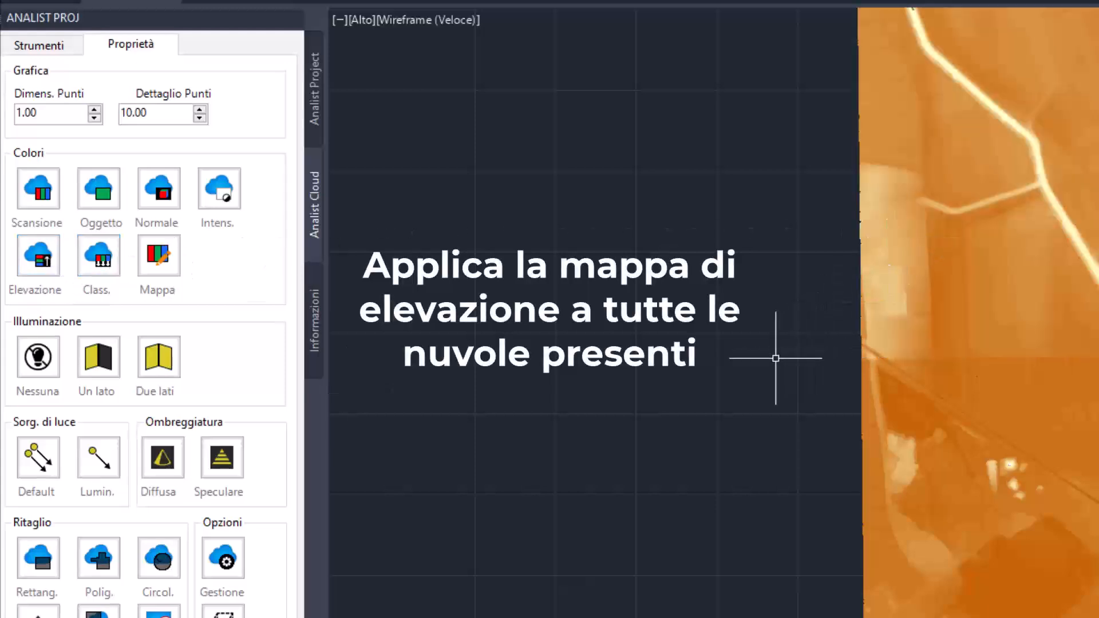
# Import the boundary shapefile selezione_shape.shp from the area_selezionata folder
pyautogui.click(313, 93)
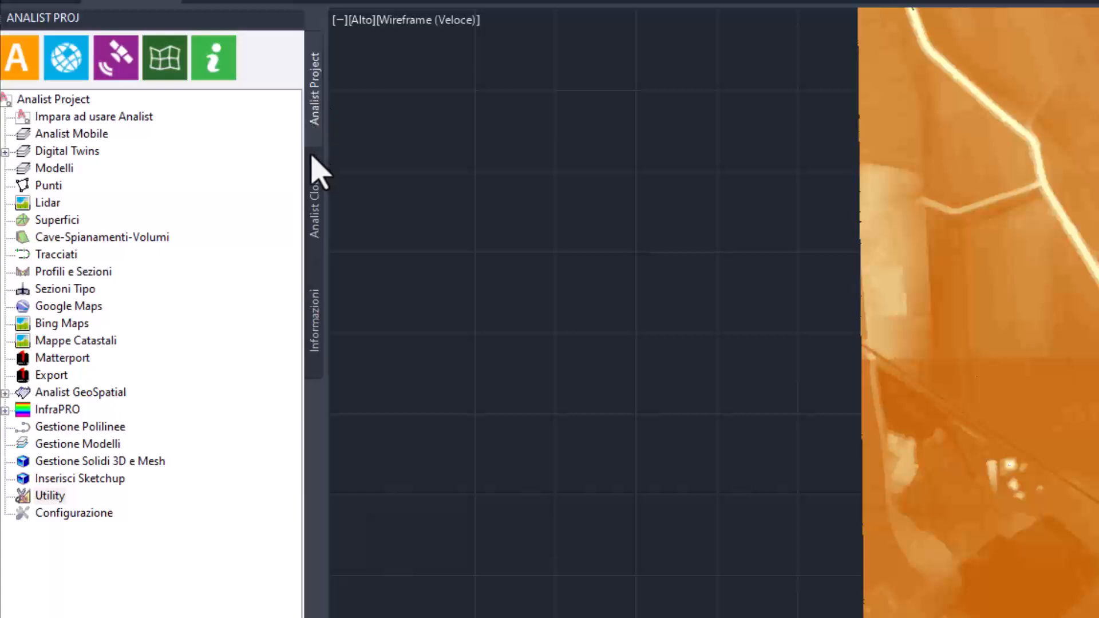
pyautogui.click(13, 394)
pyautogui.click(146, 413)
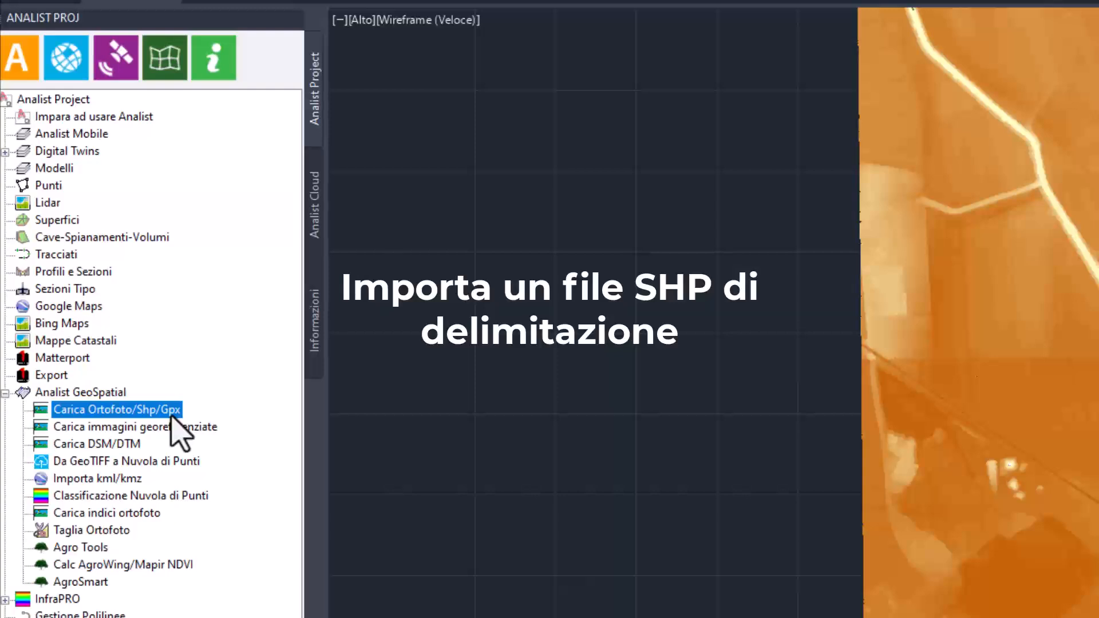
pyautogui.doubleClick(172, 414)
pyautogui.click(950, 483)
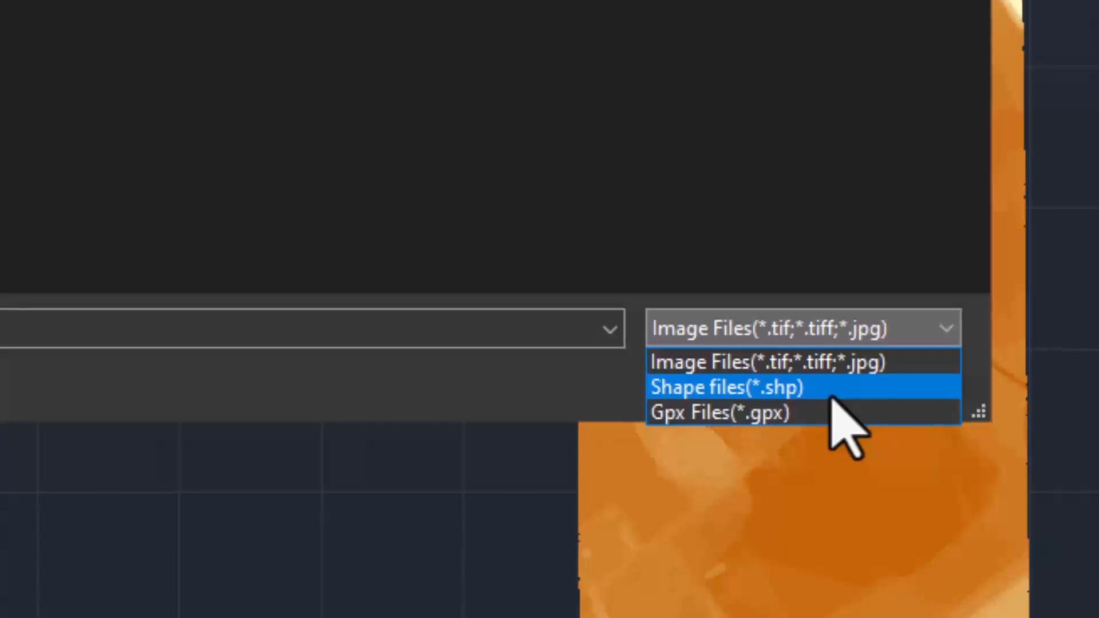
pyautogui.click(830, 389)
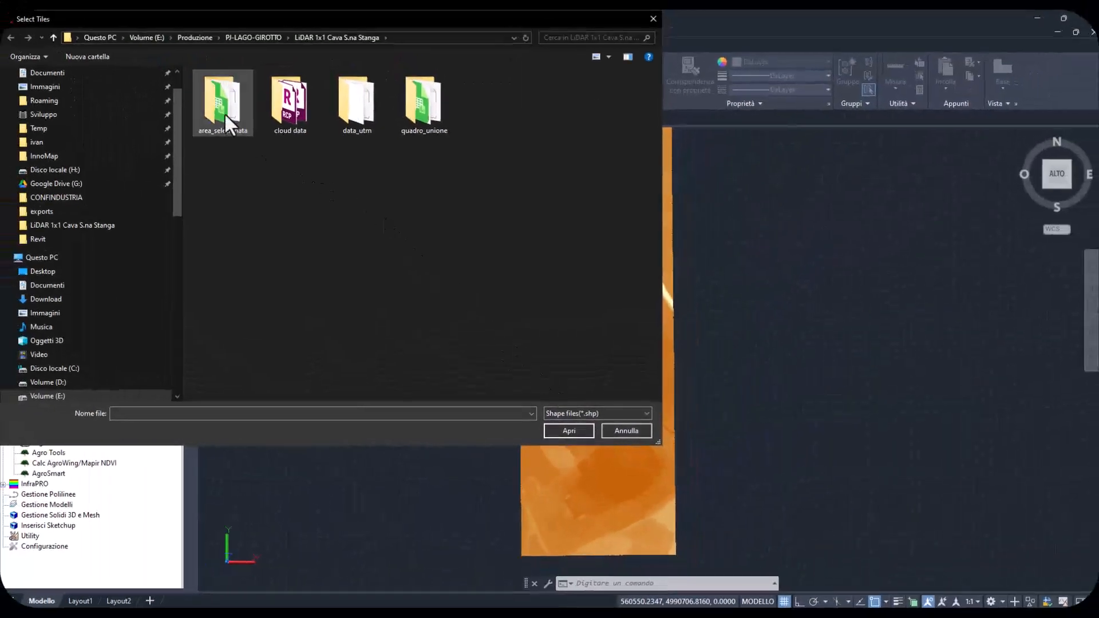
pyautogui.doubleClick(224, 112)
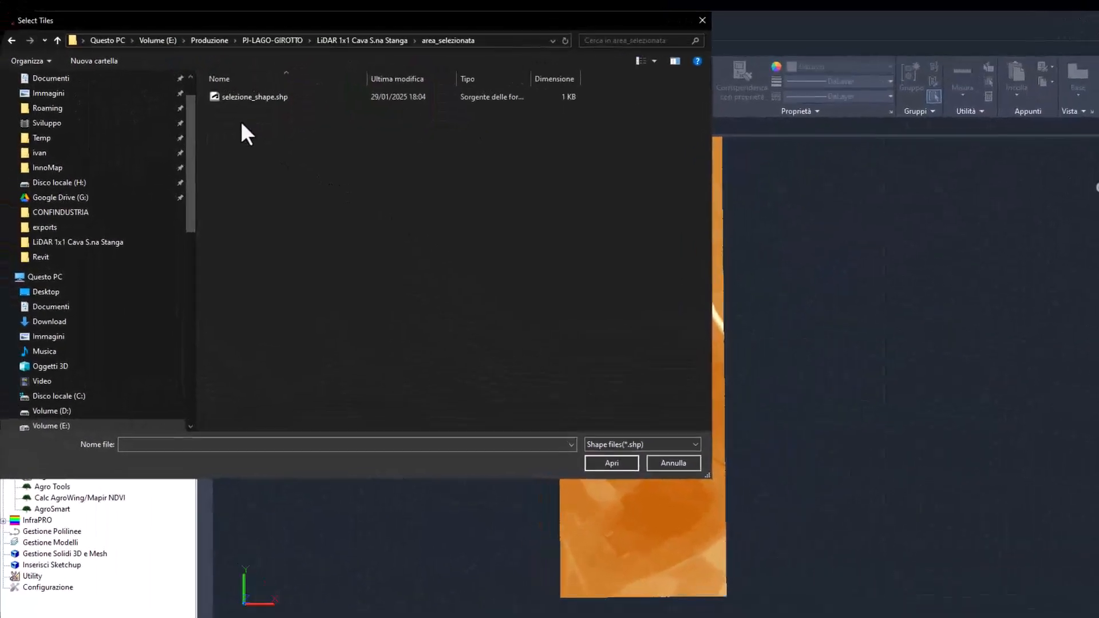
pyautogui.click(238, 89)
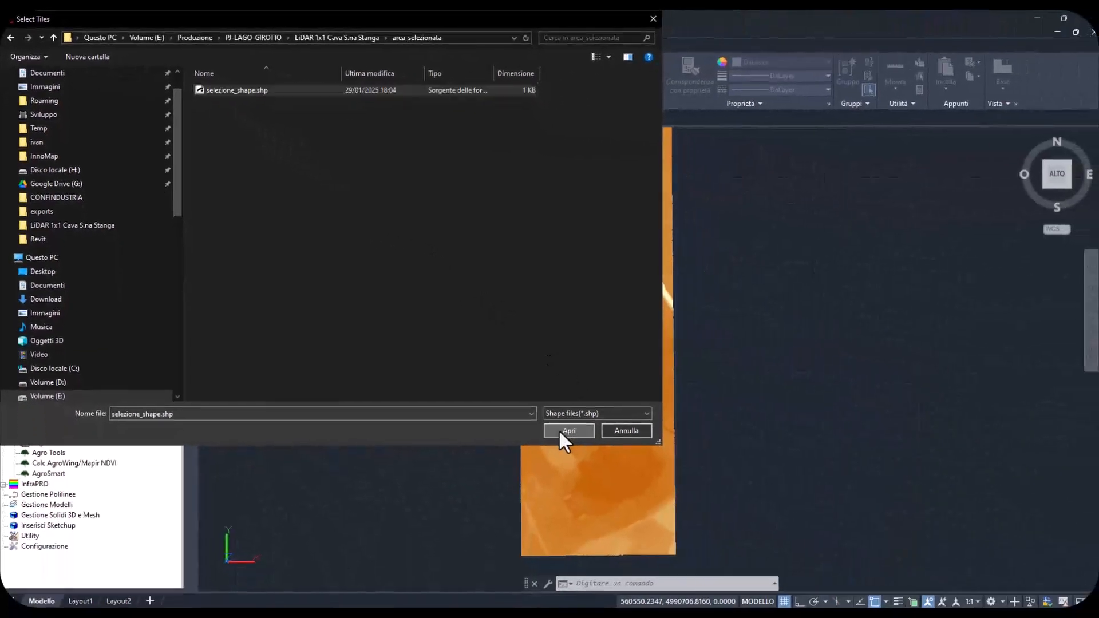
pyautogui.click(740, 560)
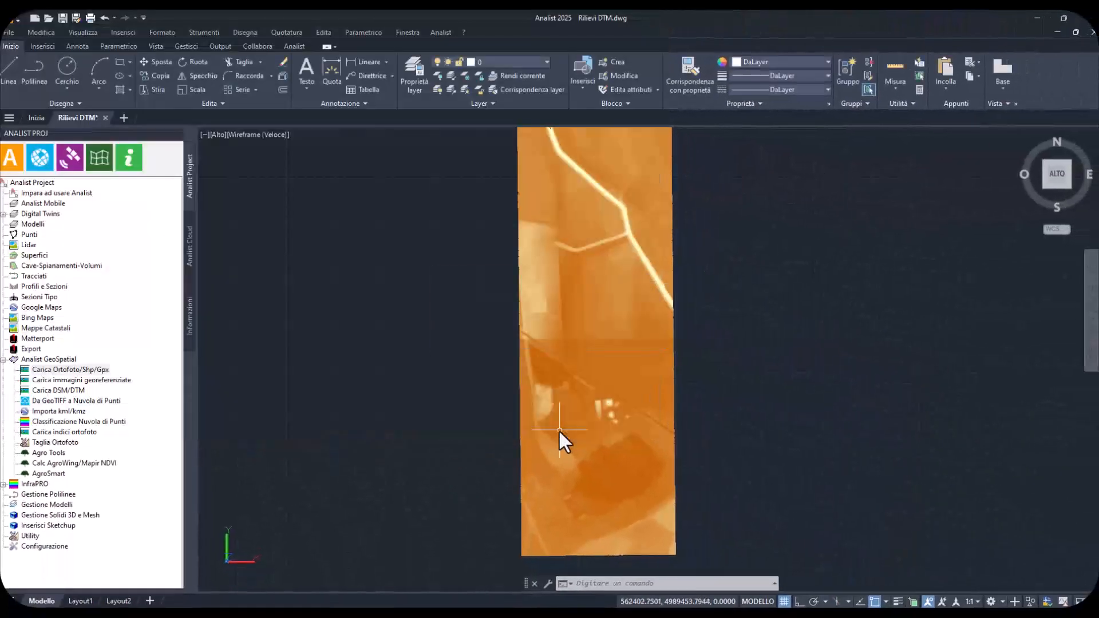
# Select the southern point cloud and lower the level of detail to 7
pyautogui.click(549, 368)
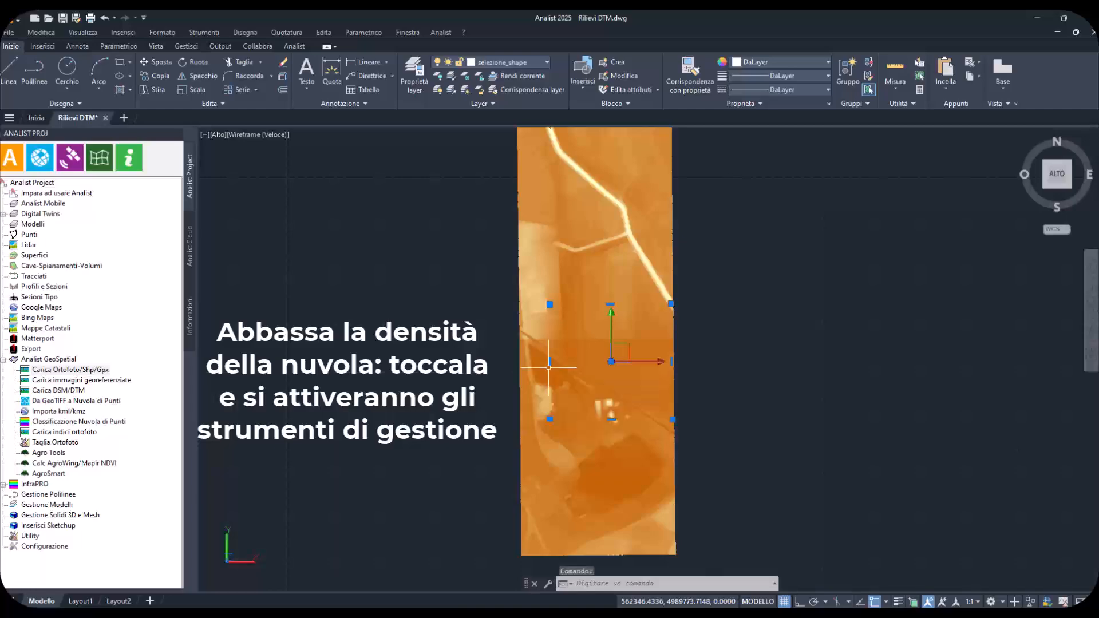
pyautogui.click(539, 371)
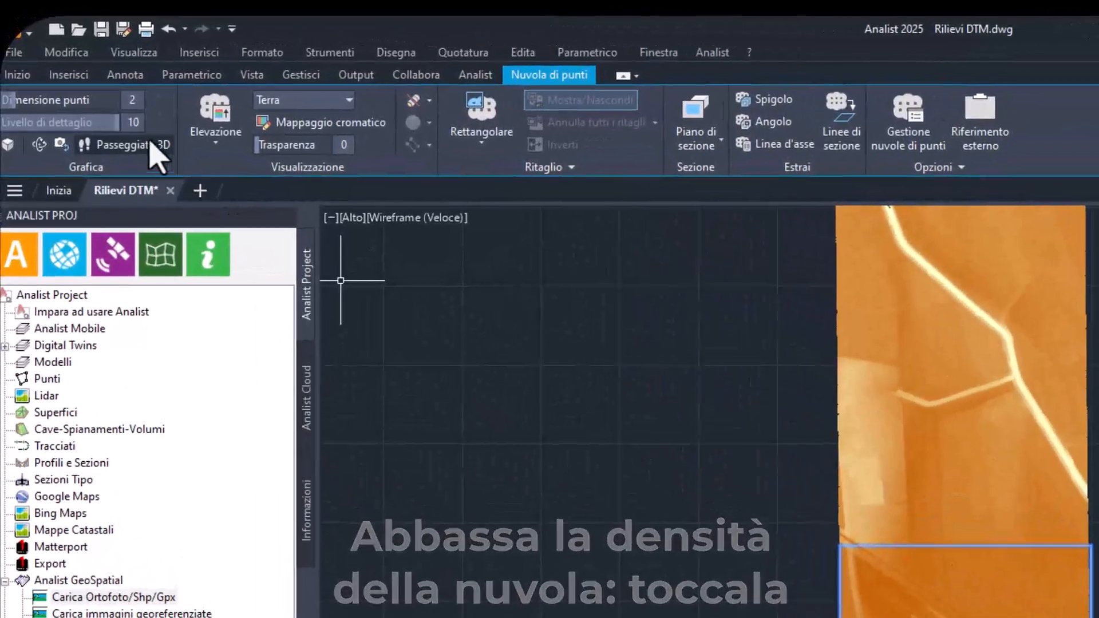
pyautogui.moveTo(114, 122); pyautogui.dragTo(71, 129)
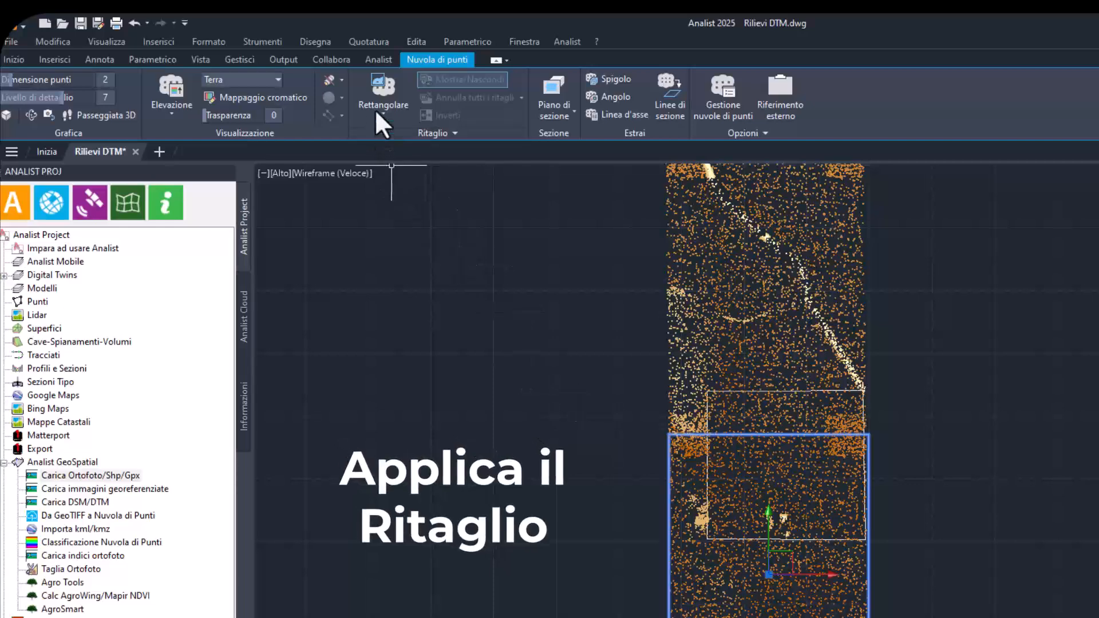
# Clip the southern point cloud with a rectangle matching the imported boundary, keeping the points inside
pyautogui.click(375, 92)
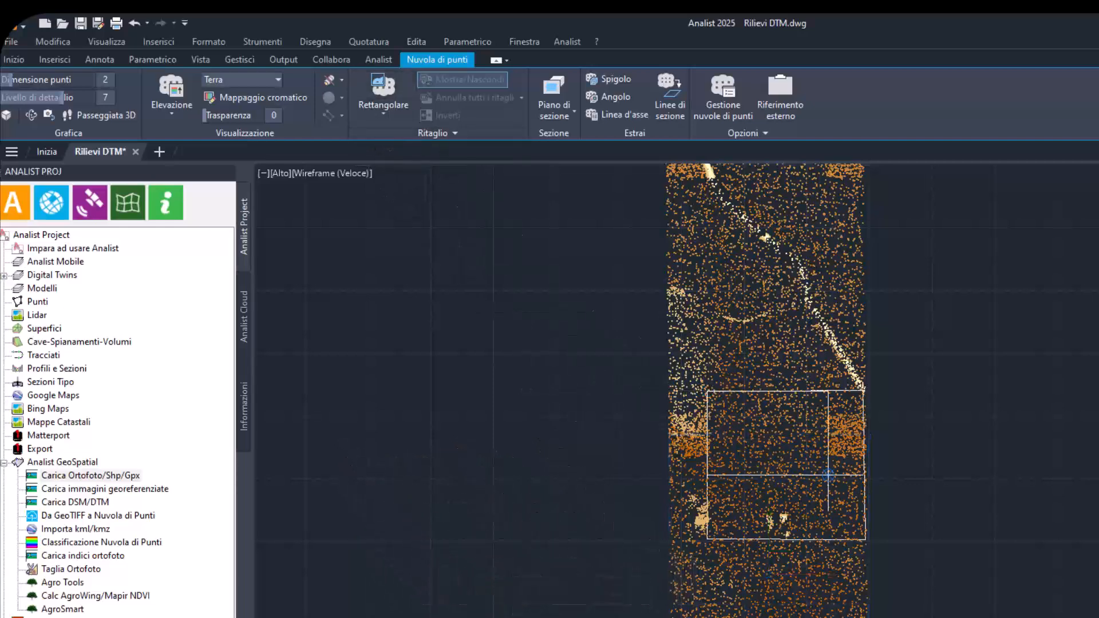
pyautogui.click(866, 539)
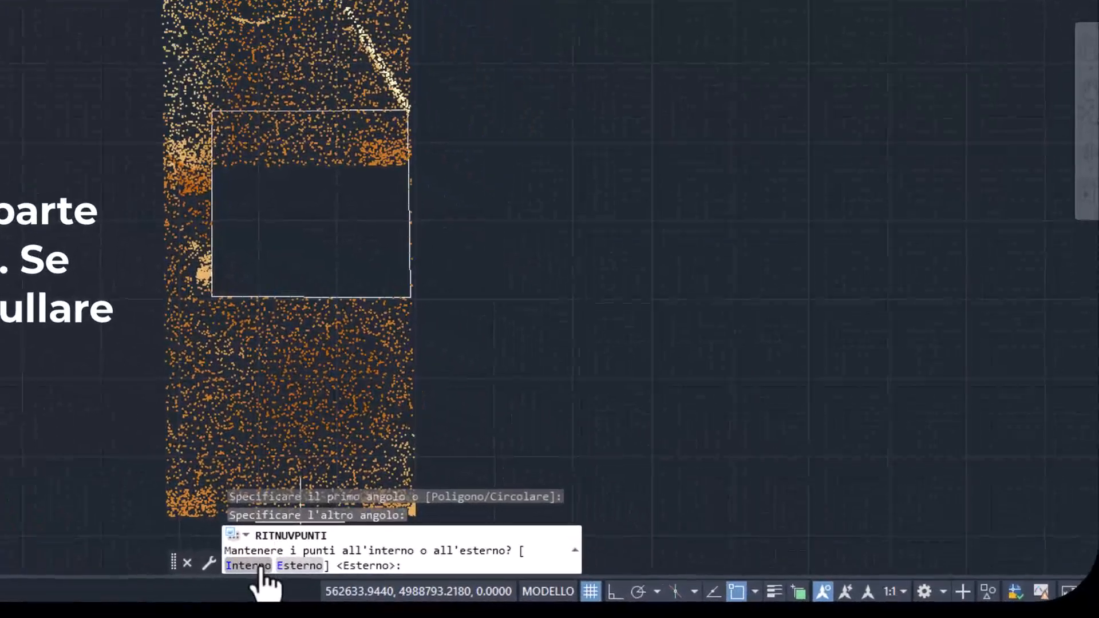
pyautogui.click(571, 586)
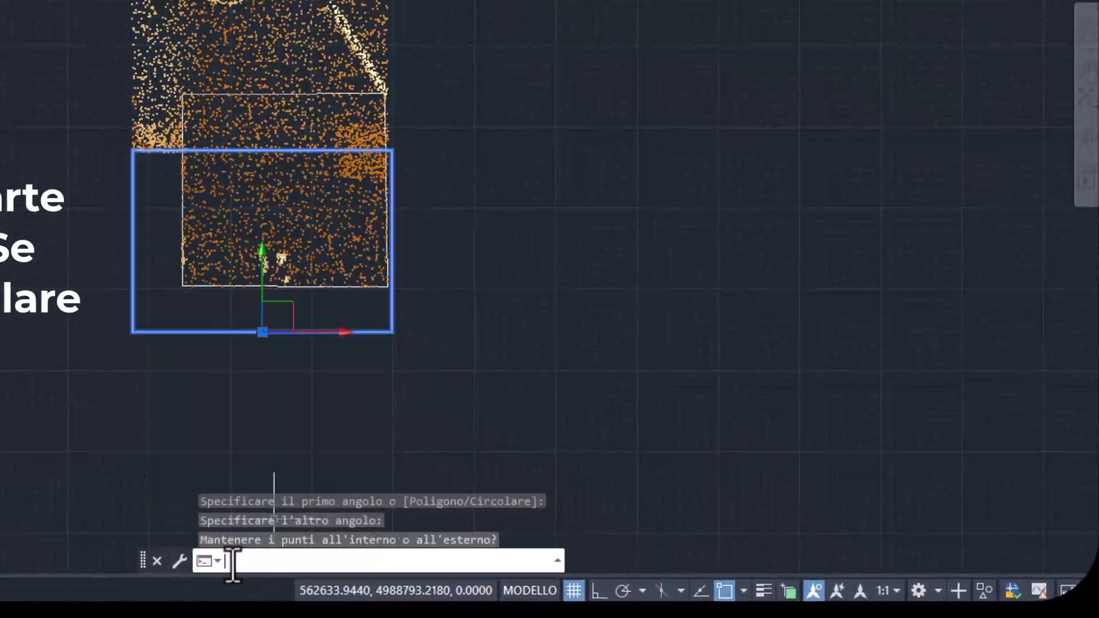
pyautogui.press('Escape')
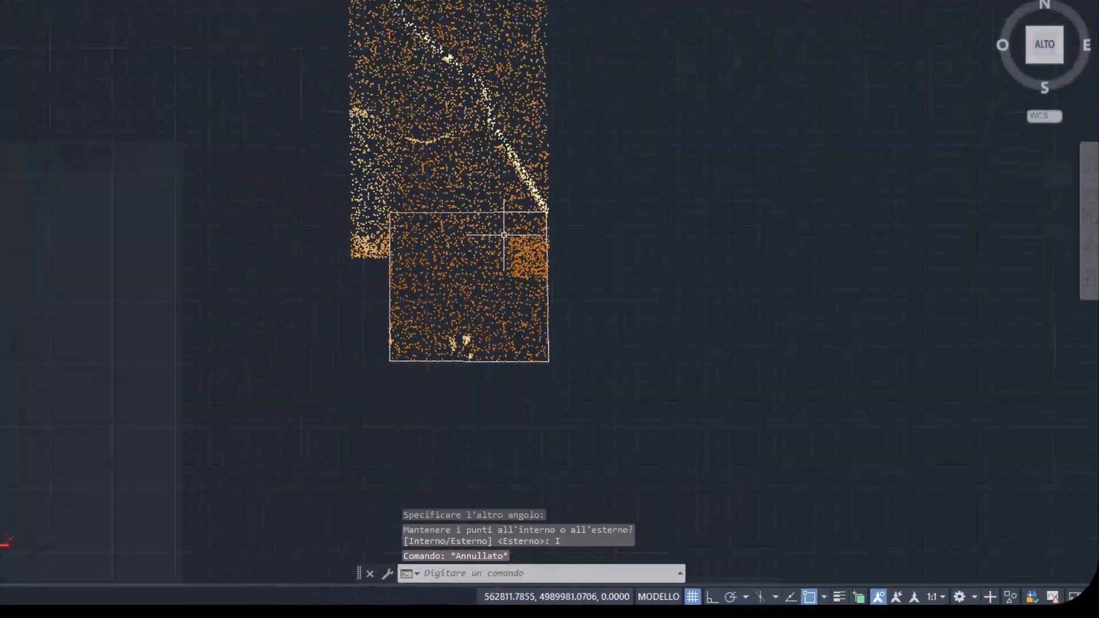
# Create a surface from the clipped point cloud with a grid size of 5.00
pyautogui.click(40, 256)
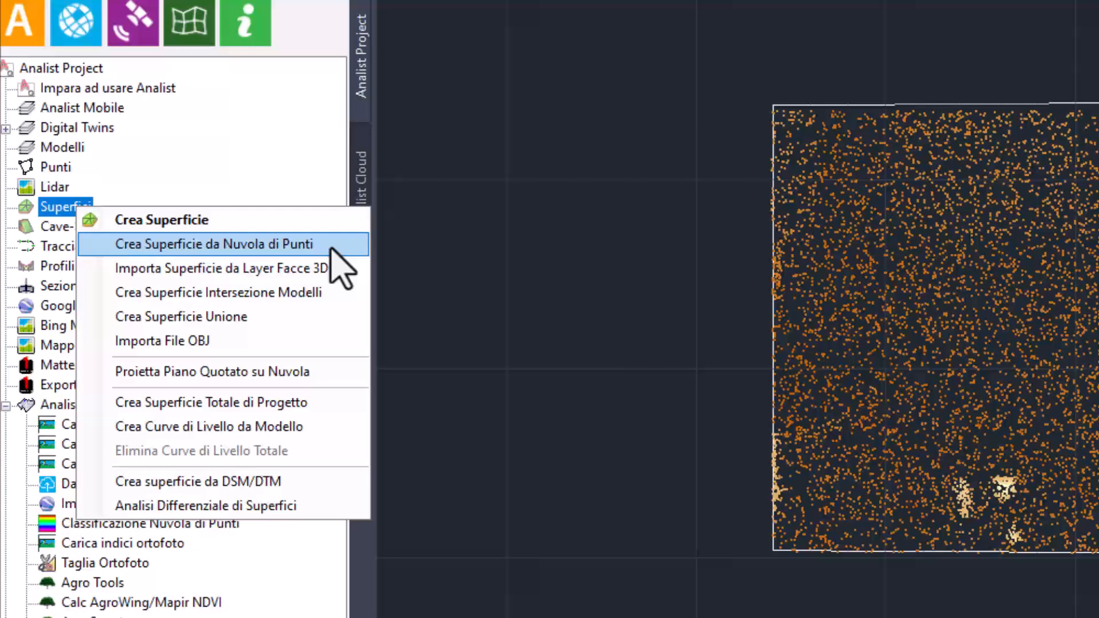
pyautogui.click(330, 248)
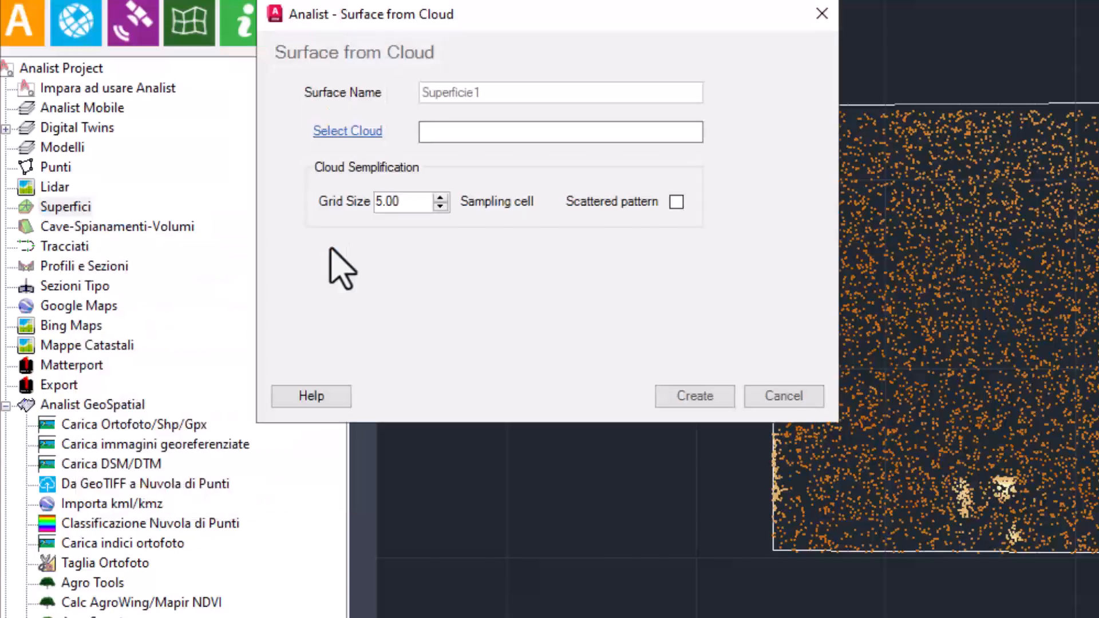
pyautogui.click(373, 153)
pyautogui.click(890, 163)
pyautogui.click(718, 399)
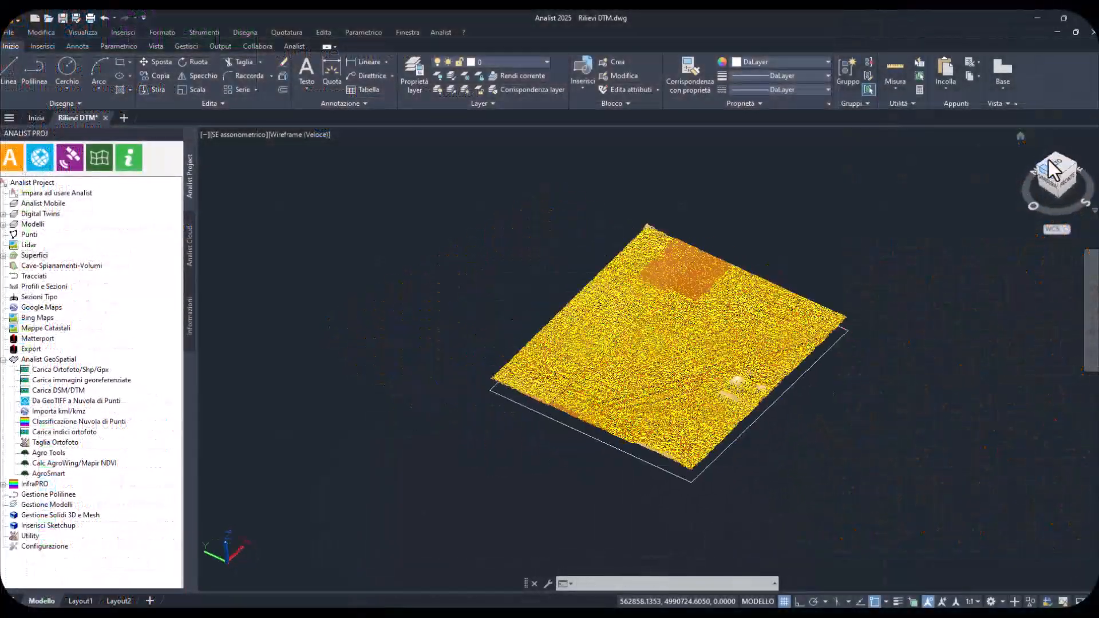
# Examine the surface mesh from a north-up top view and expand the list of created surfaces
pyautogui.click(1055, 171)
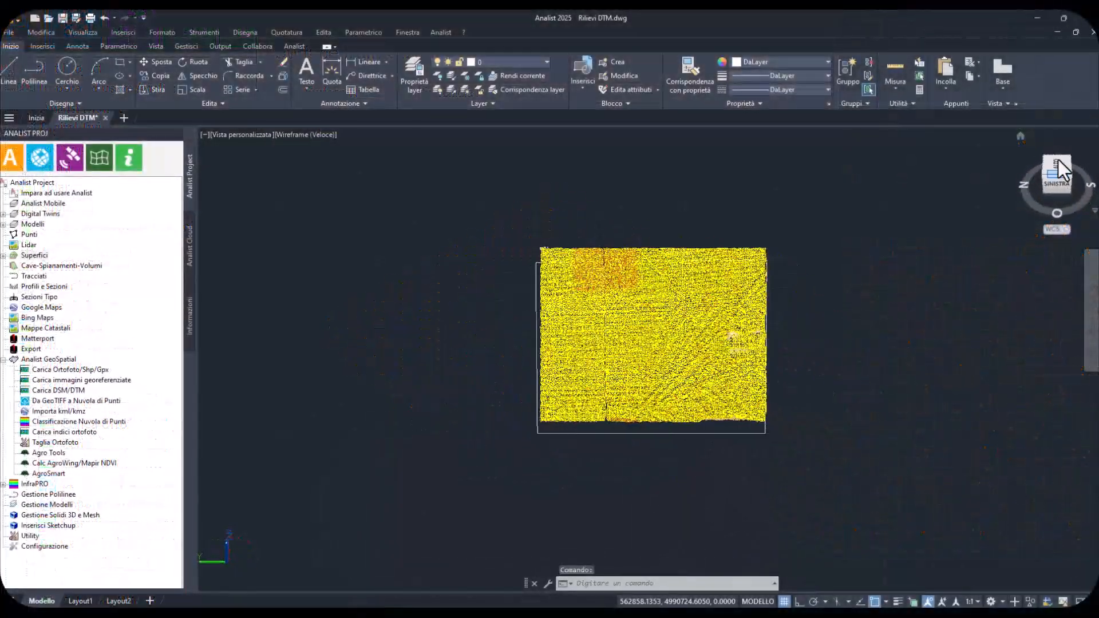
pyautogui.click(1059, 164)
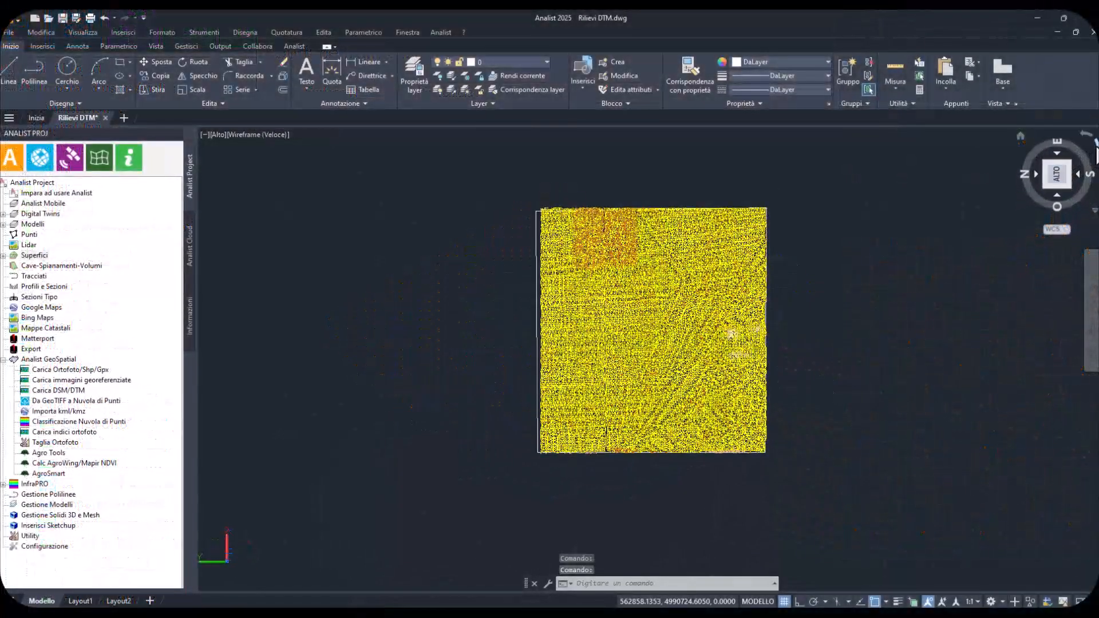
pyautogui.click(1096, 147)
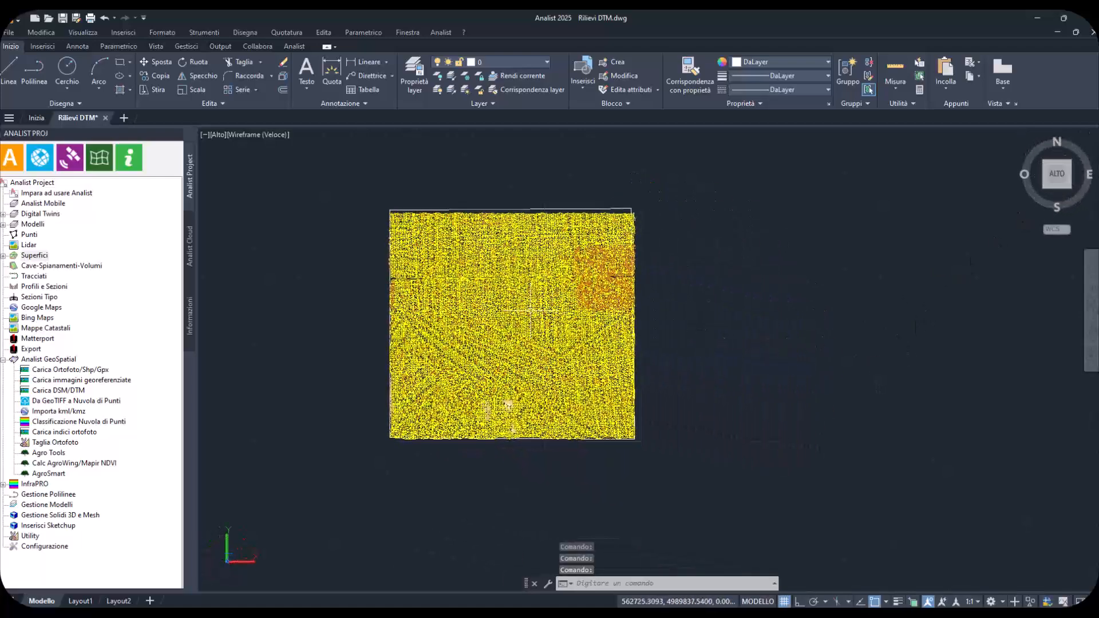
pyautogui.scroll(3, 500, 300)
pyautogui.scroll(-2, 504, 300)
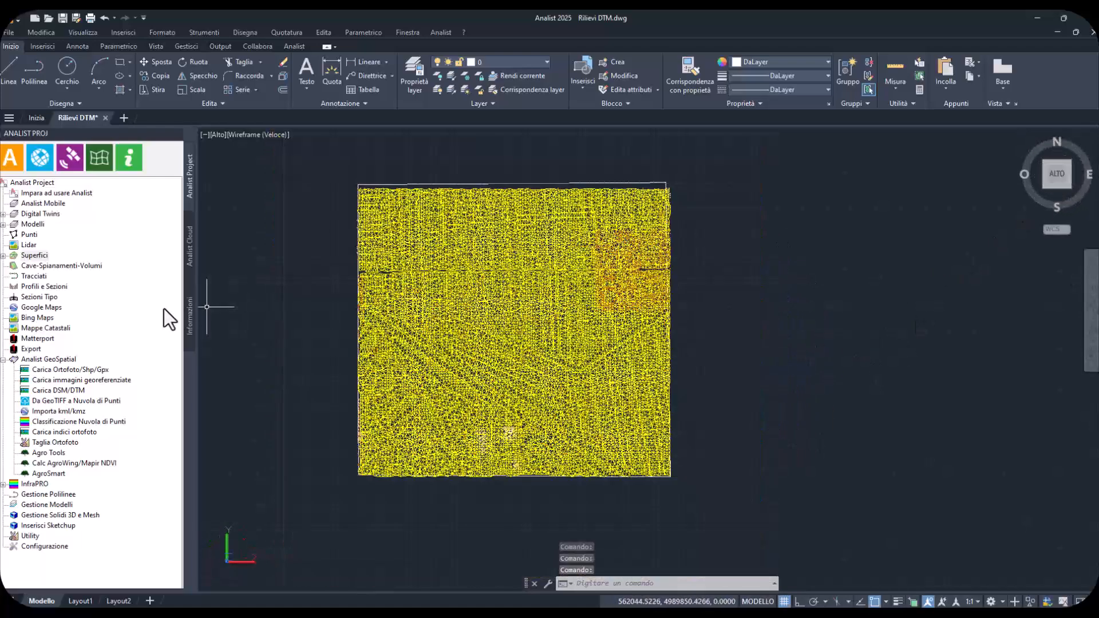
pyautogui.click(23, 256)
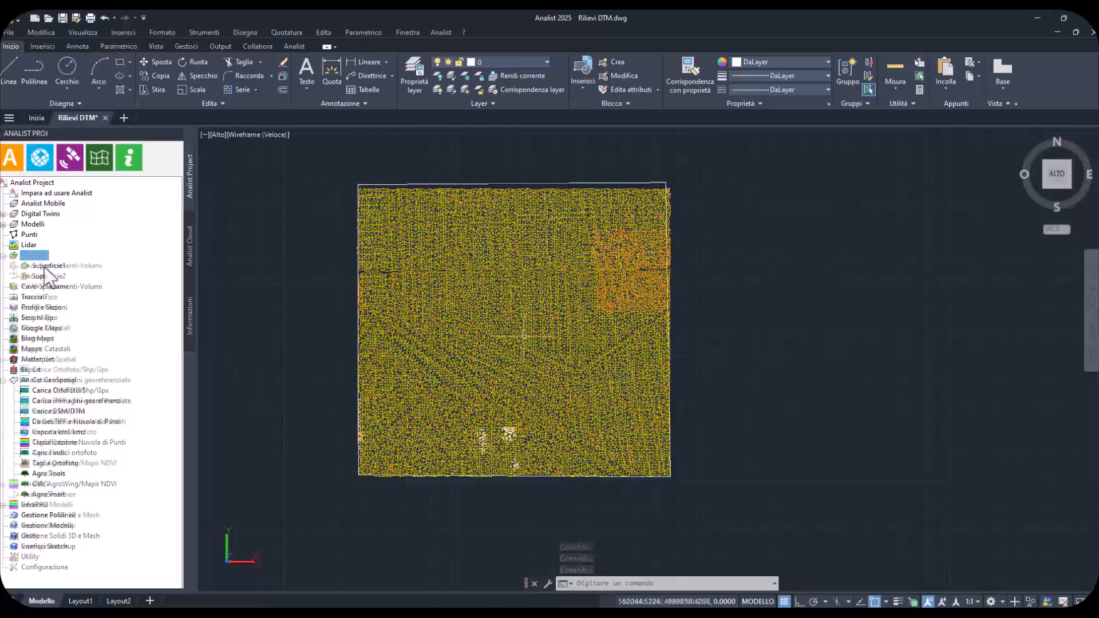
# Clip a roughly round polygonal area out of the middle of the southern point cloud, keeping the points outside
pyautogui.click(444, 300)
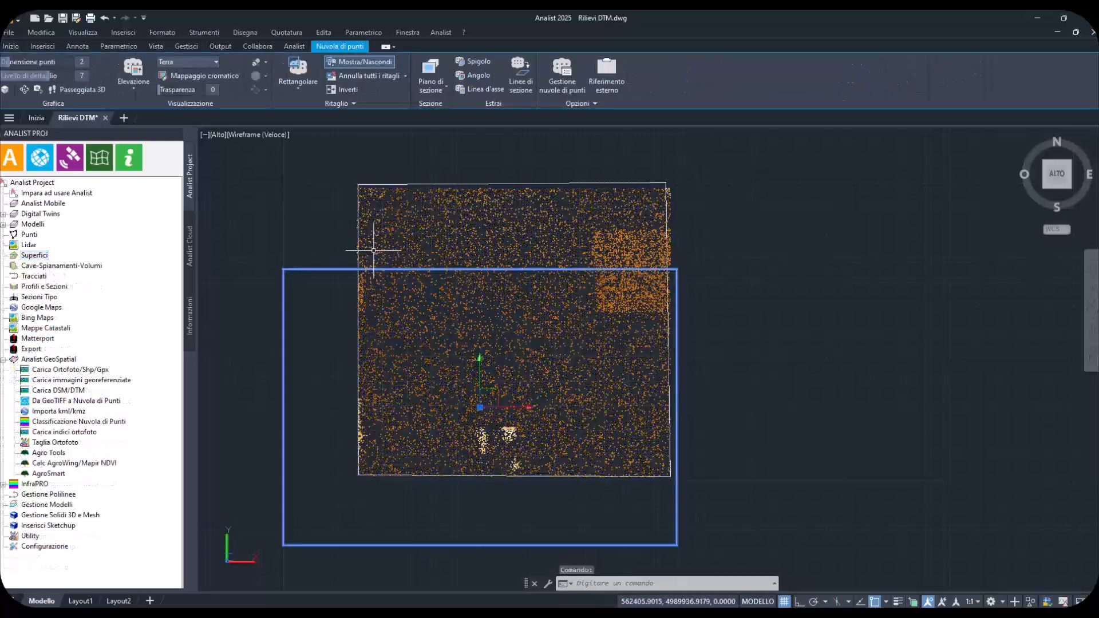
pyautogui.click(297, 87)
pyautogui.click(304, 131)
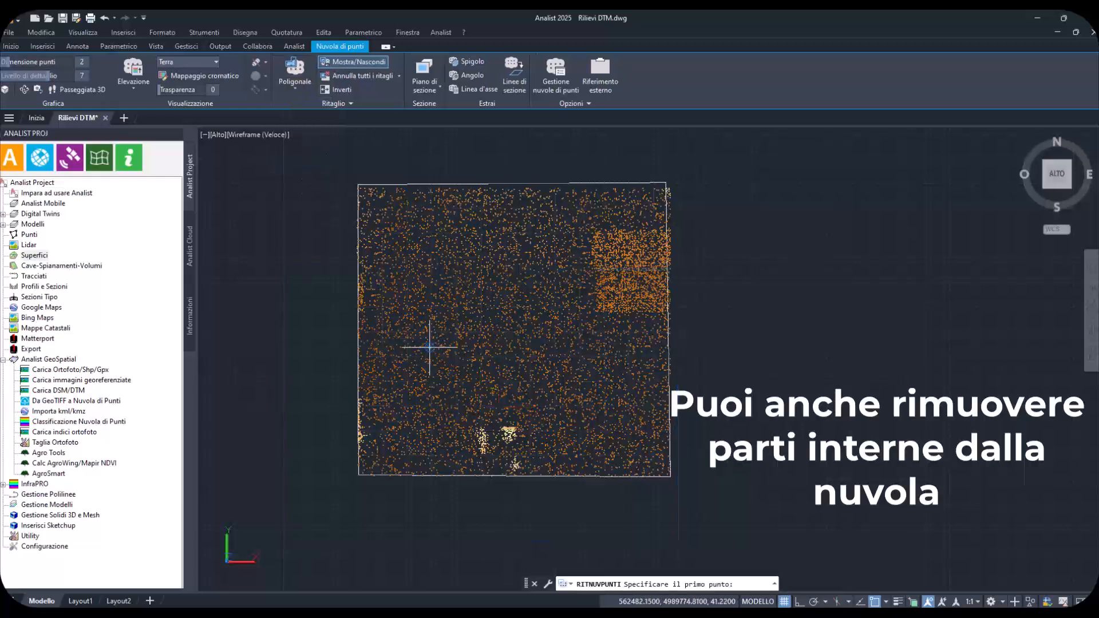
pyautogui.click(426, 359)
pyautogui.click(445, 319)
pyautogui.click(486, 304)
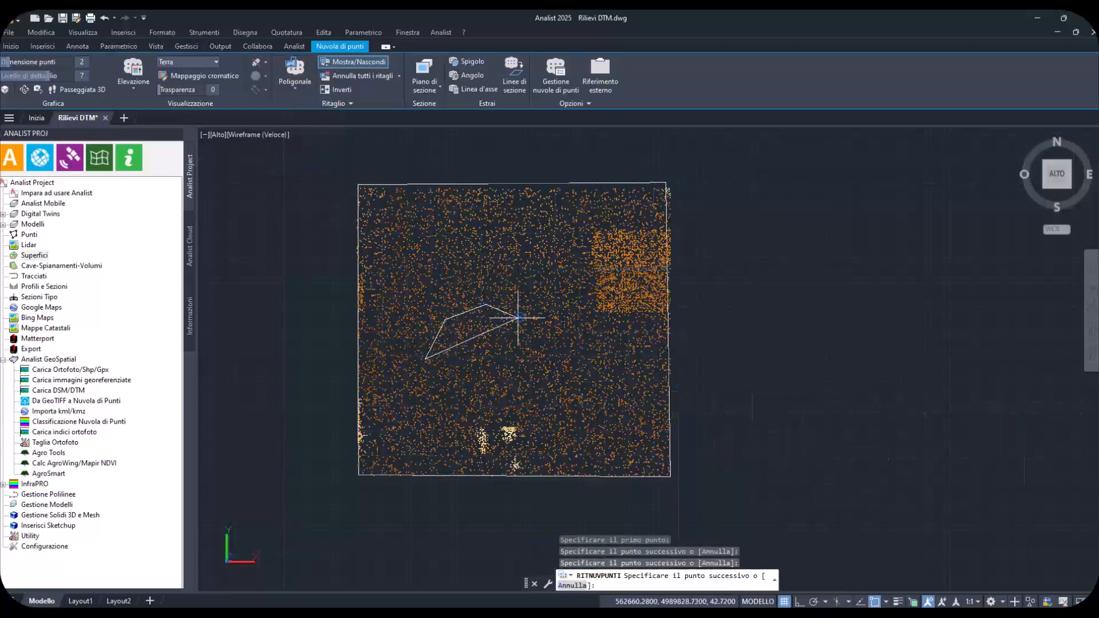
pyautogui.click(525, 326)
pyautogui.click(536, 354)
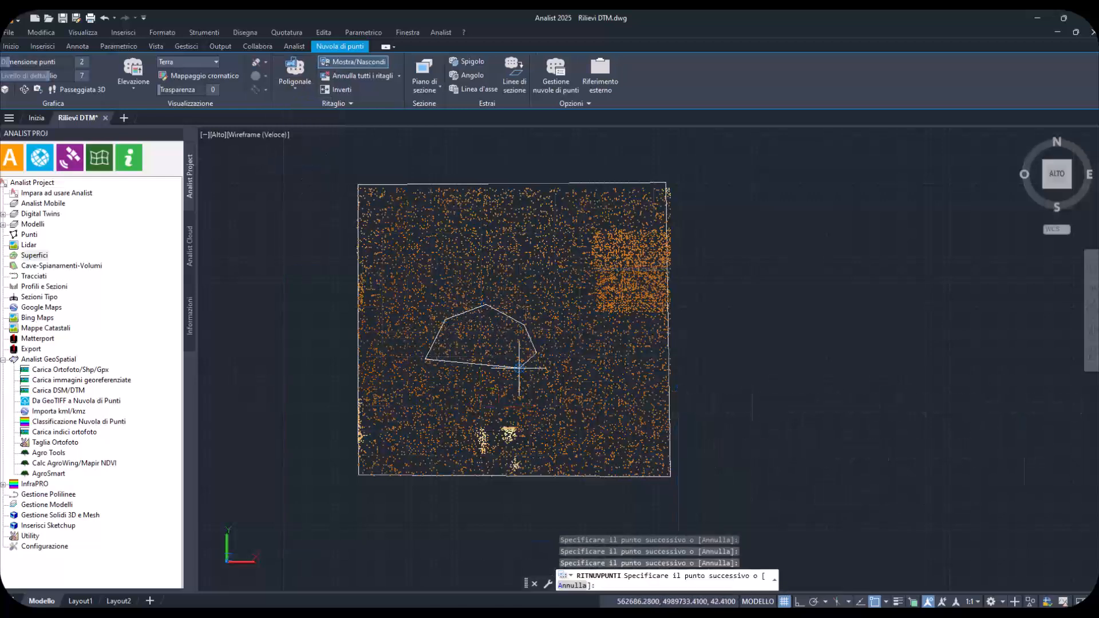
pyautogui.rightClick(472, 390)
pyautogui.click(481, 396)
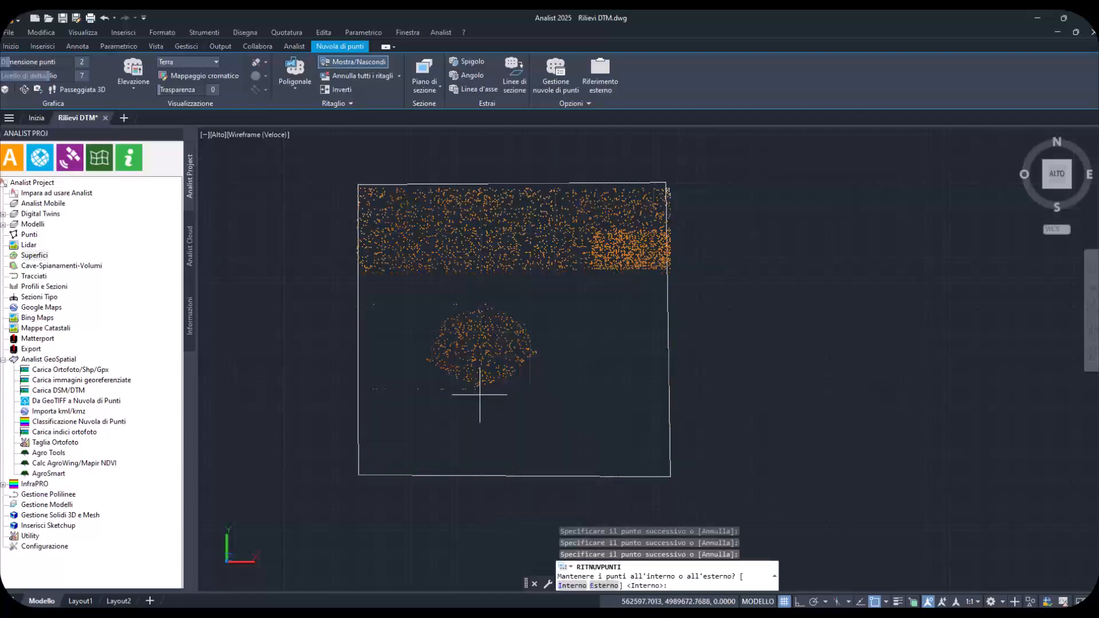
pyautogui.click(607, 585)
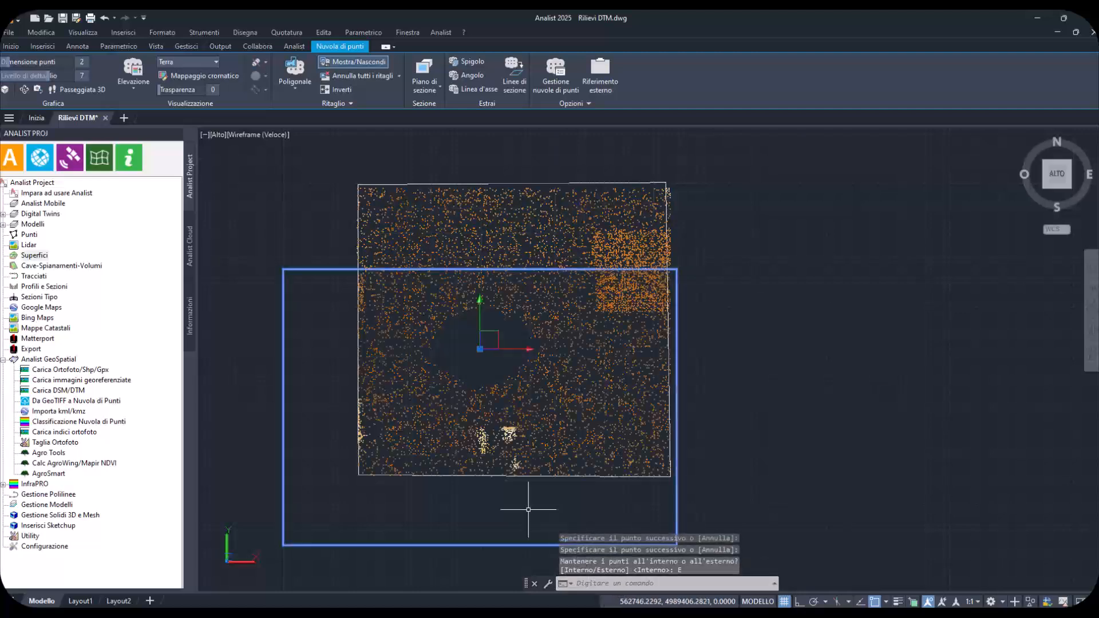
# Create a new surface from the southern point cloud with the polygonal hole, using a grid size of 5.00
pyautogui.click(36, 255)
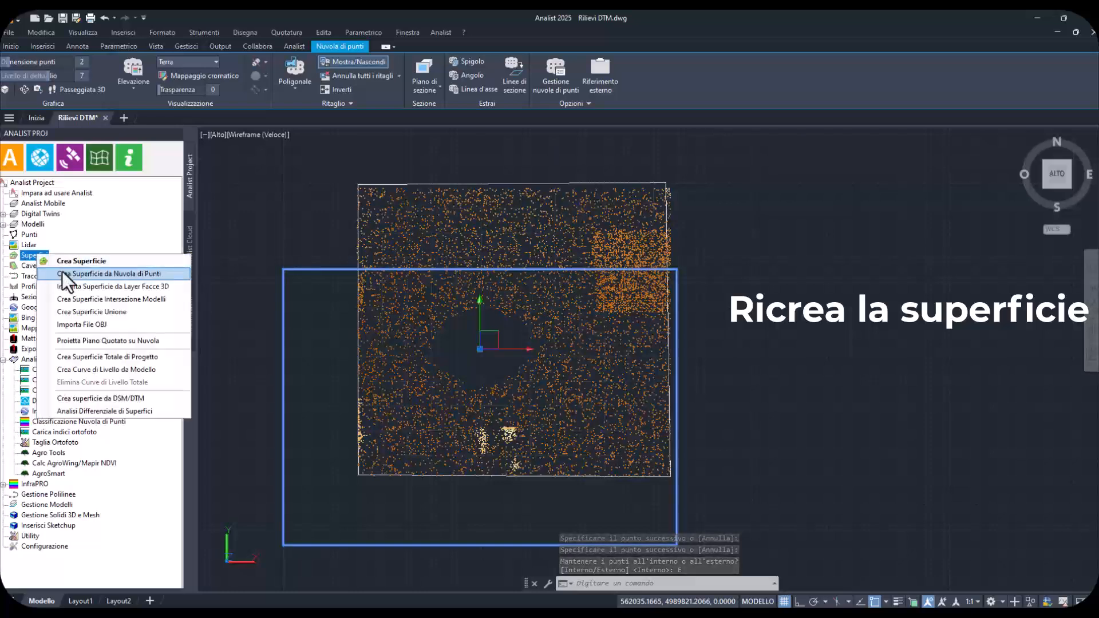
pyautogui.click(62, 274)
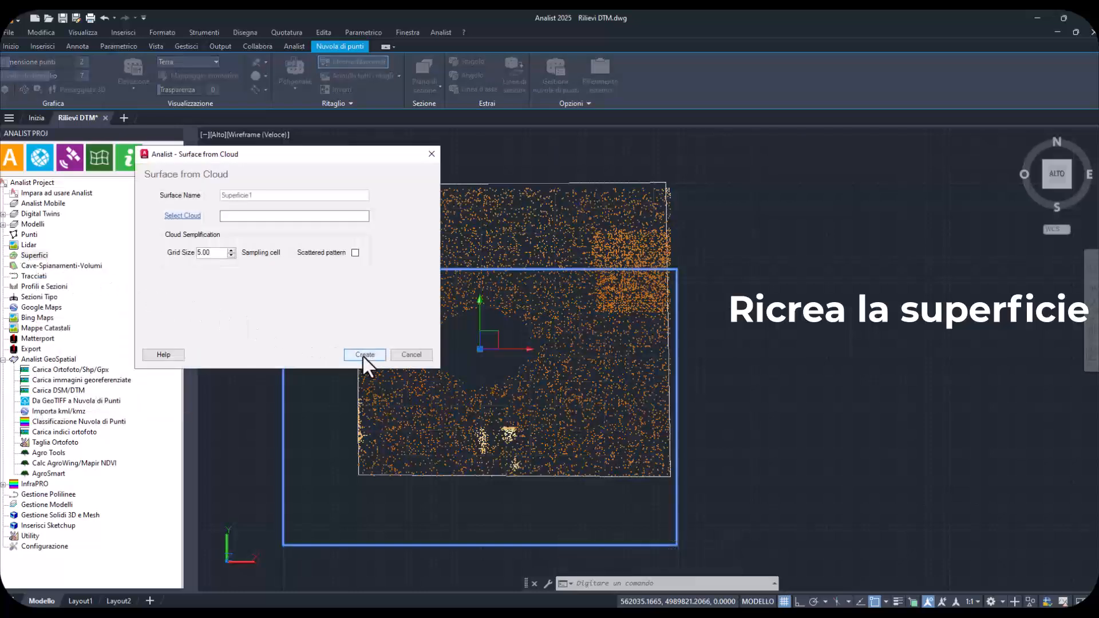
pyautogui.click(192, 221)
pyautogui.click(365, 307)
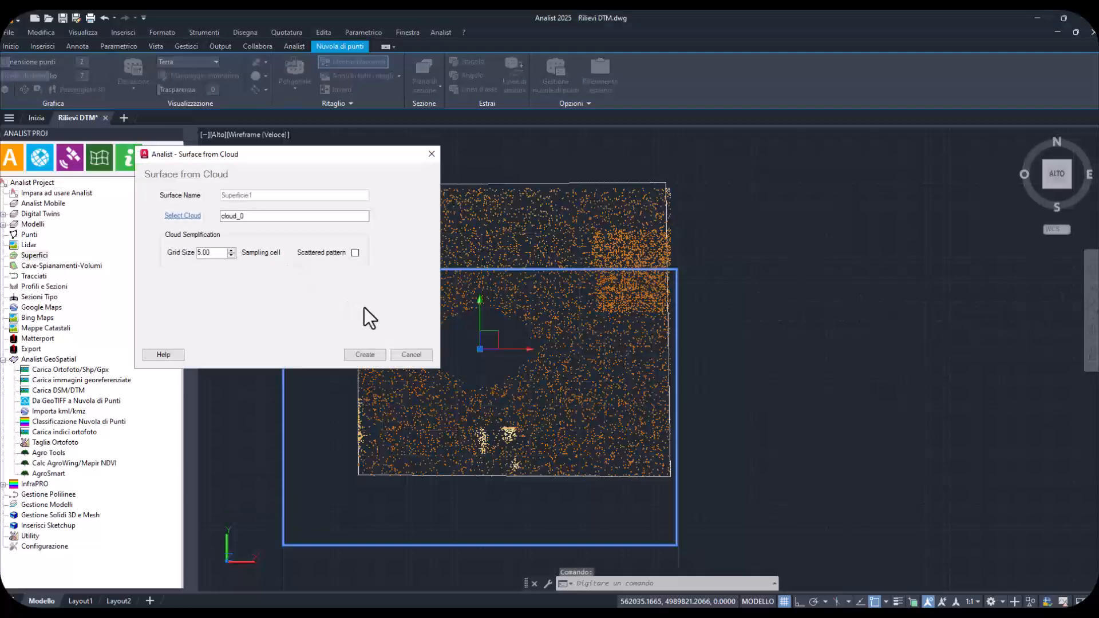
pyautogui.click(375, 354)
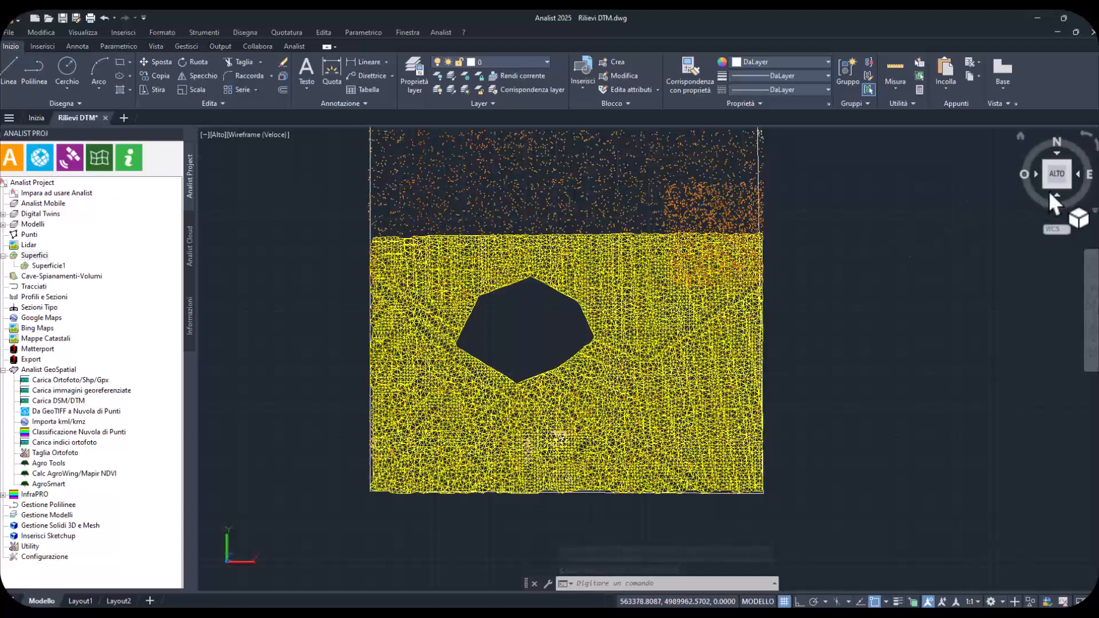
# Set the contour interval for the surface Superficie1 and generate its contour lines
pyautogui.click(1069, 186)
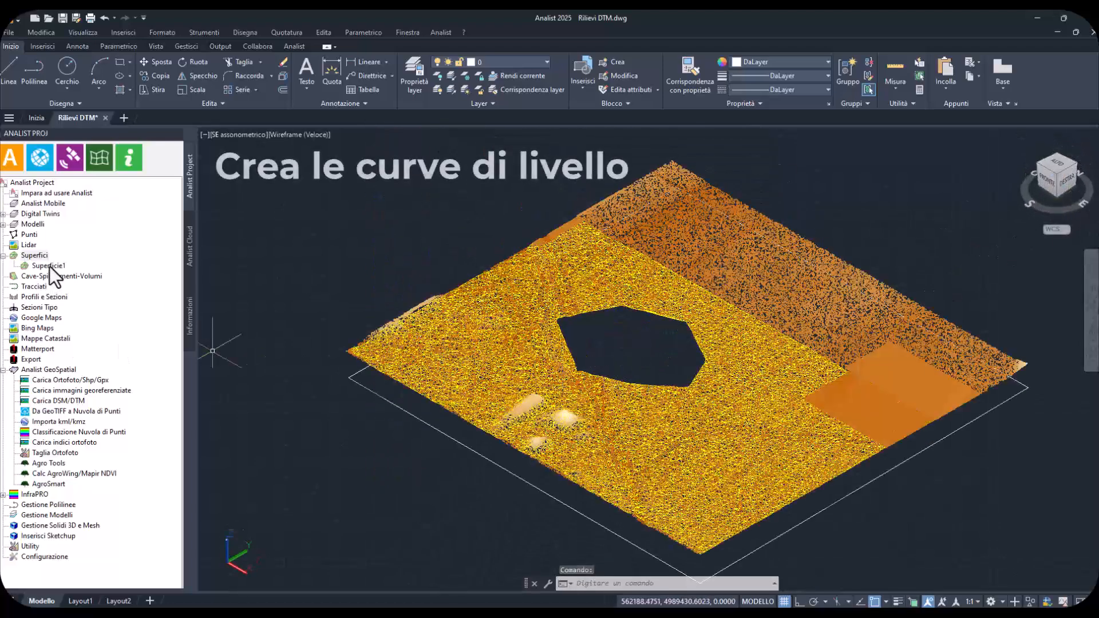
pyautogui.rightClick(50, 267)
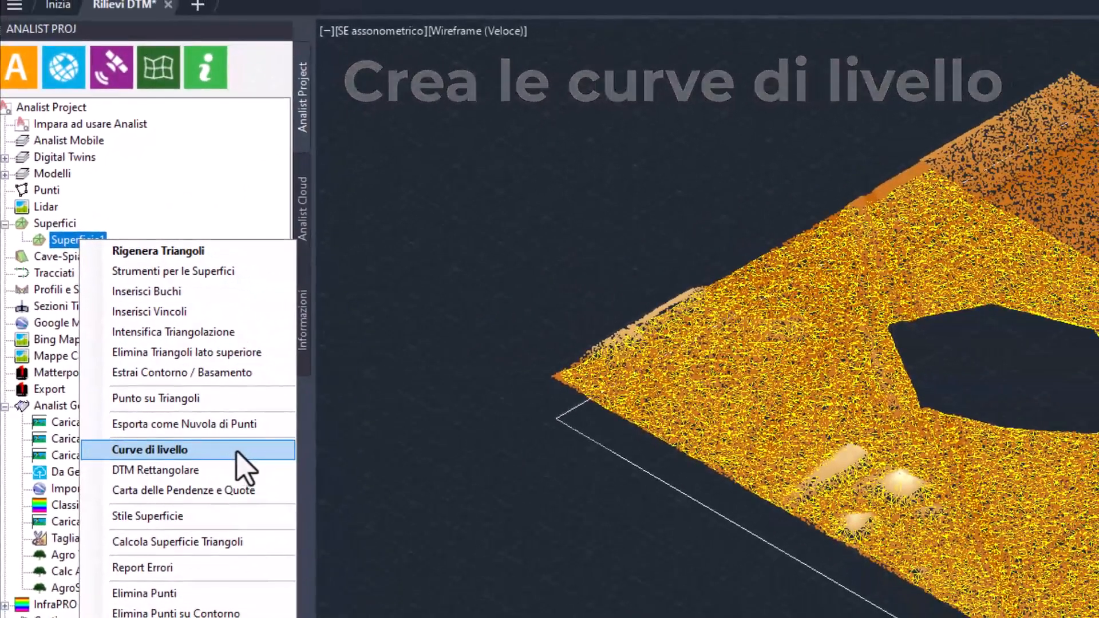
pyautogui.click(228, 461)
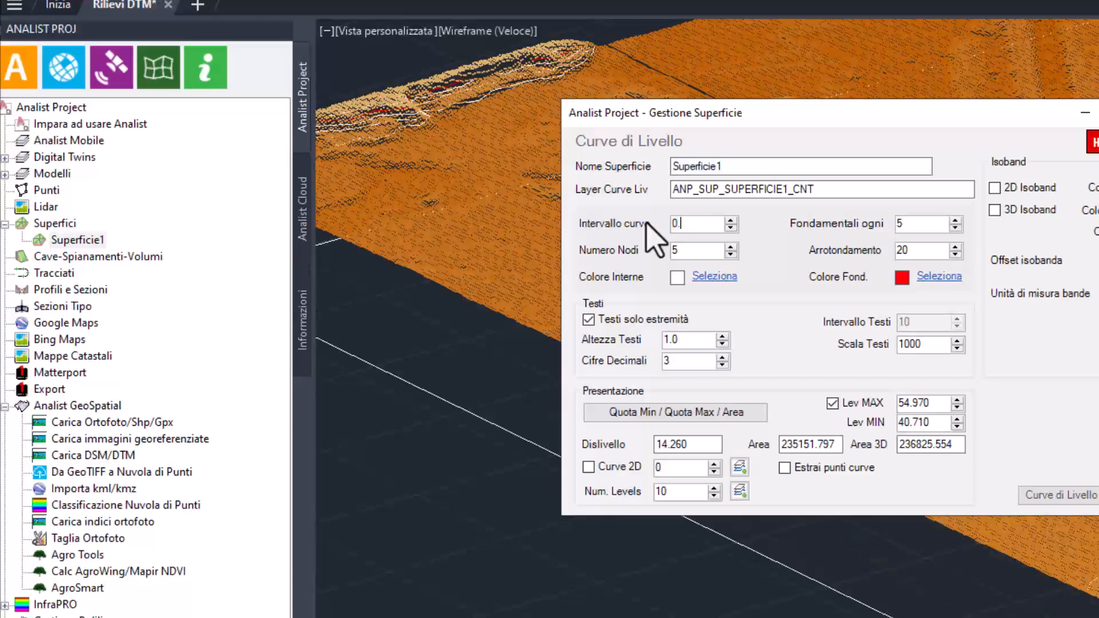
pyautogui.press('Tab')
pyautogui.click(1058, 494)
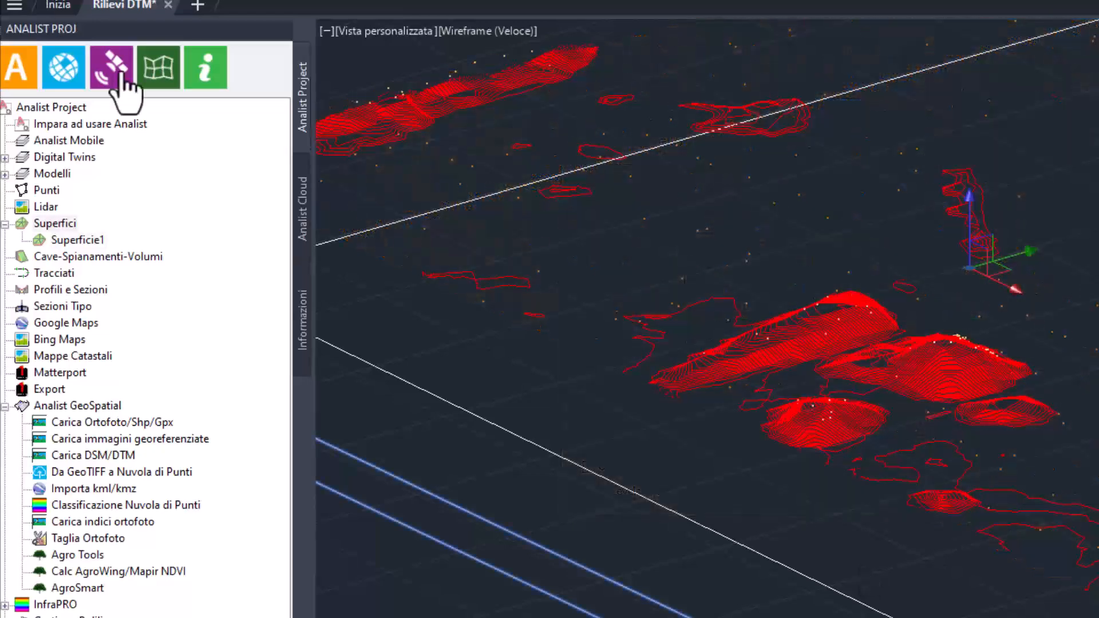
# Start a new point group and name it DTM
pyautogui.scroll(-3, 653, 453)
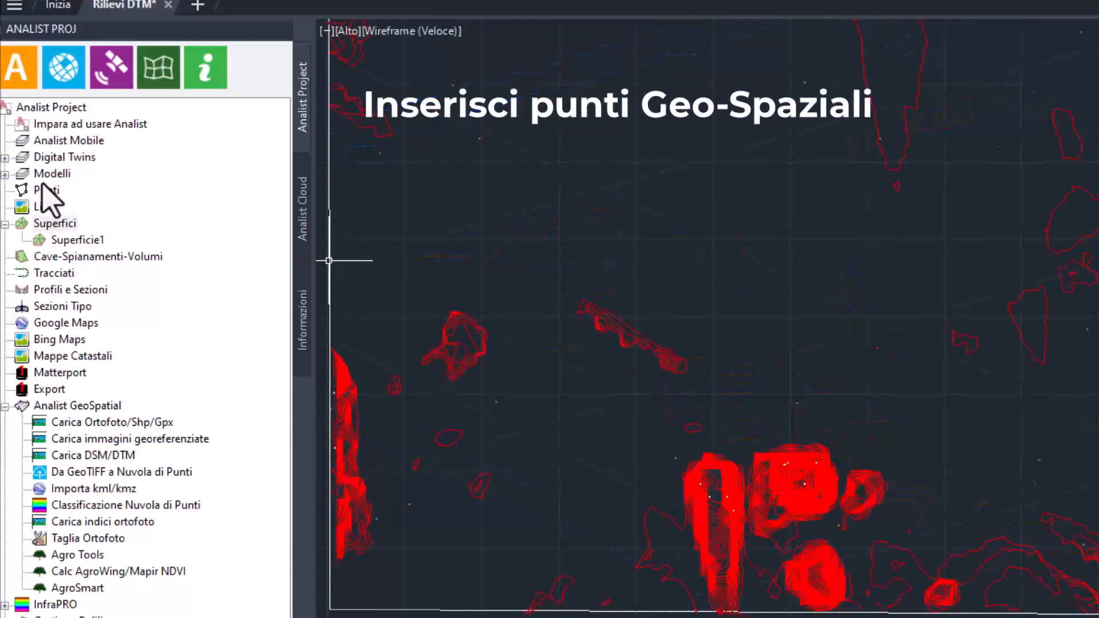
pyautogui.rightClick(51, 191)
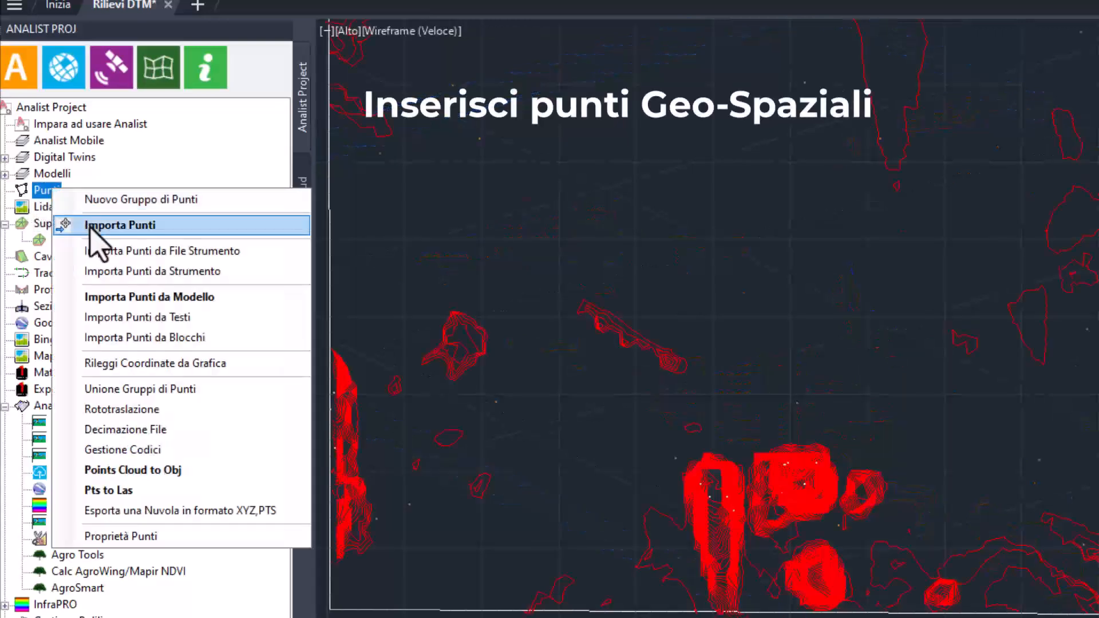
pyautogui.click(104, 200)
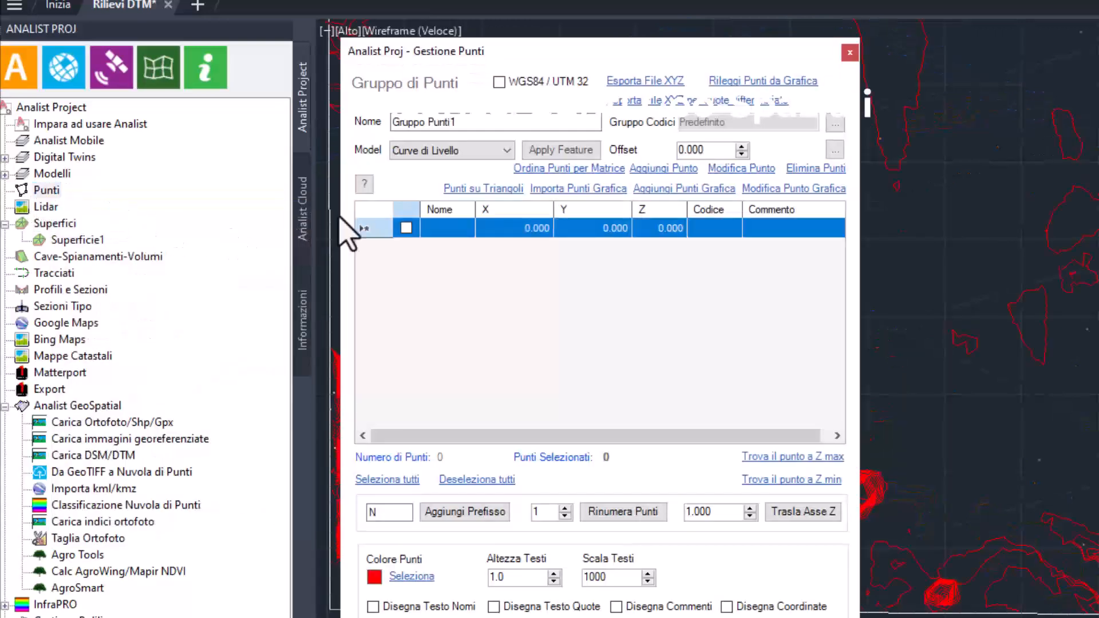
pyautogui.moveTo(486, 122); pyautogui.dragTo(401, 123)
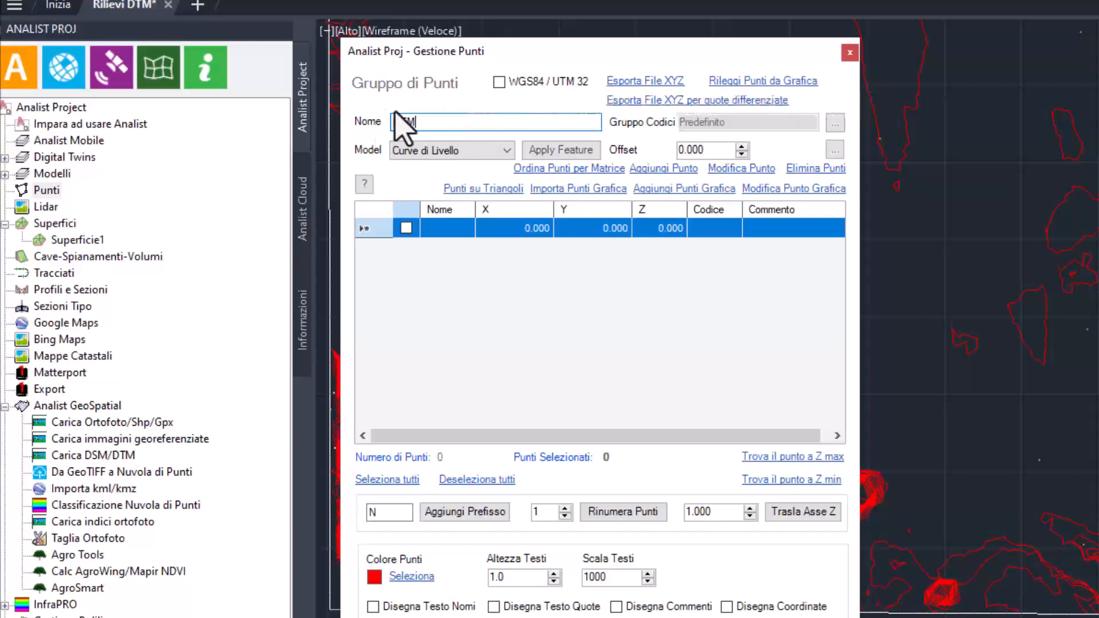
# Add a point to the DTM group graphically, picking the cloud point at X 562842.260, Y 4989692.000, Z 42.850
pyautogui.click(675, 189)
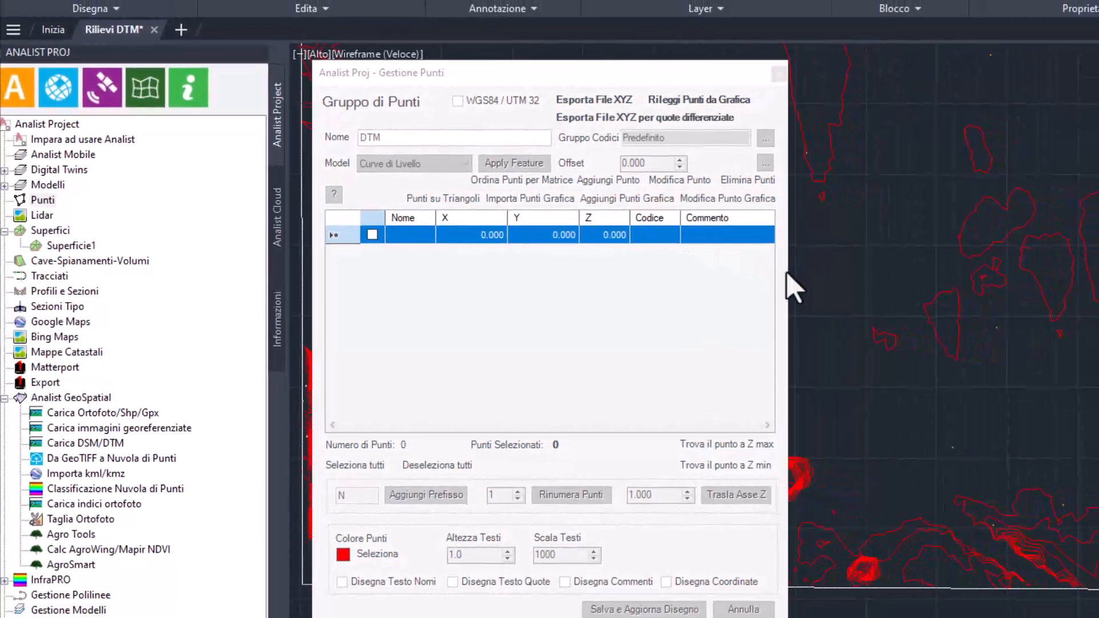
pyautogui.scroll(2, 992, 328)
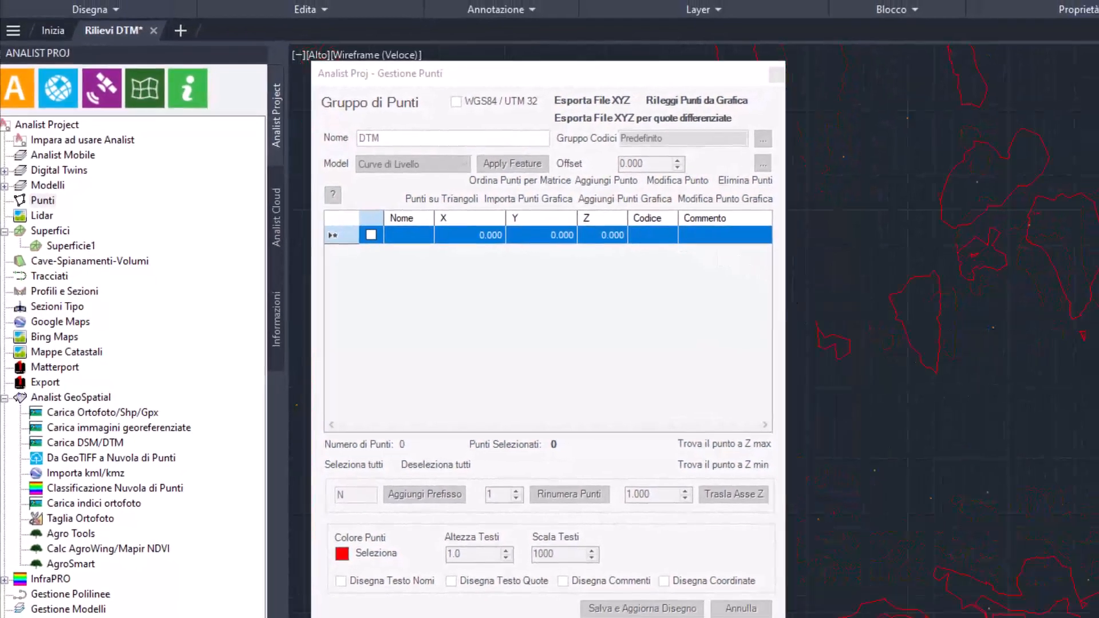
pyautogui.click(993, 327)
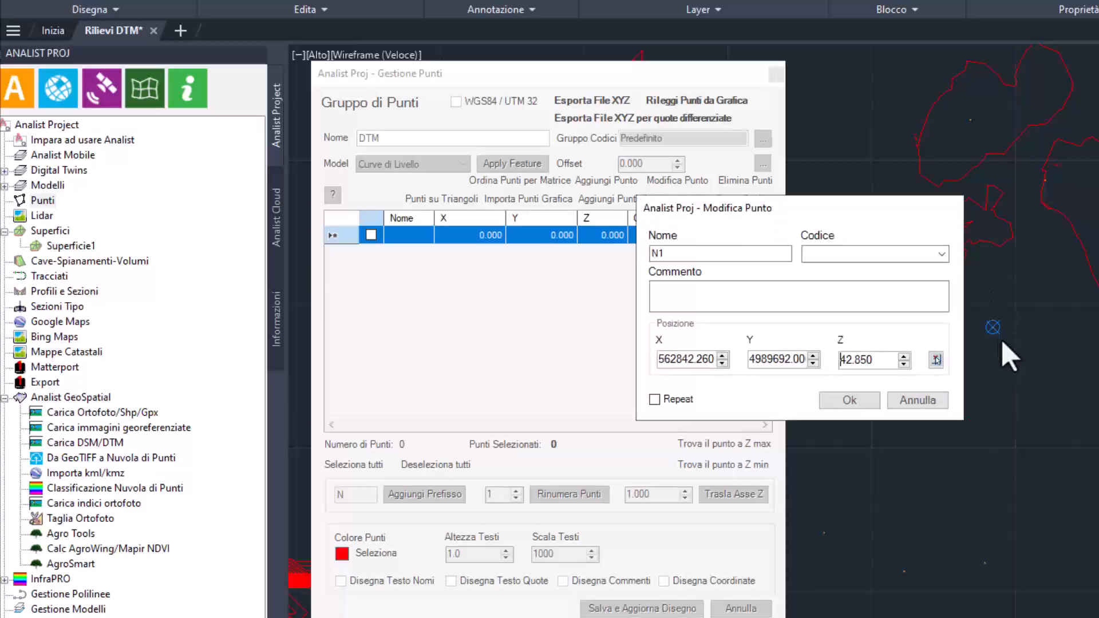
pyautogui.click(850, 400)
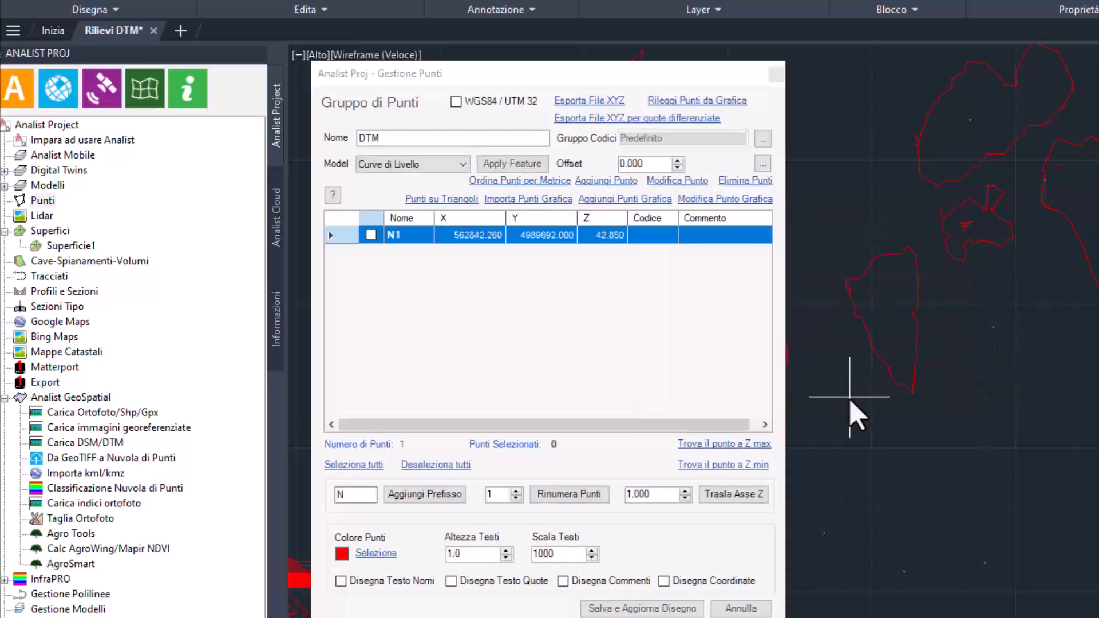
# Select the new point in the group, open its position in Google Maps and examine the area around the marker
pyautogui.click(371, 235)
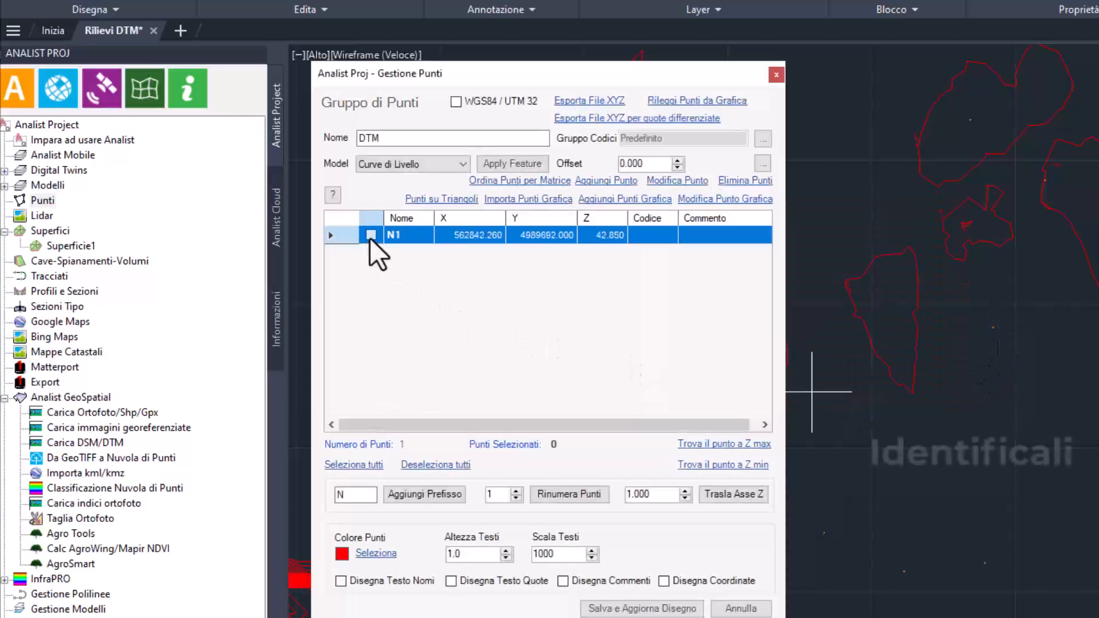
pyautogui.click(336, 198)
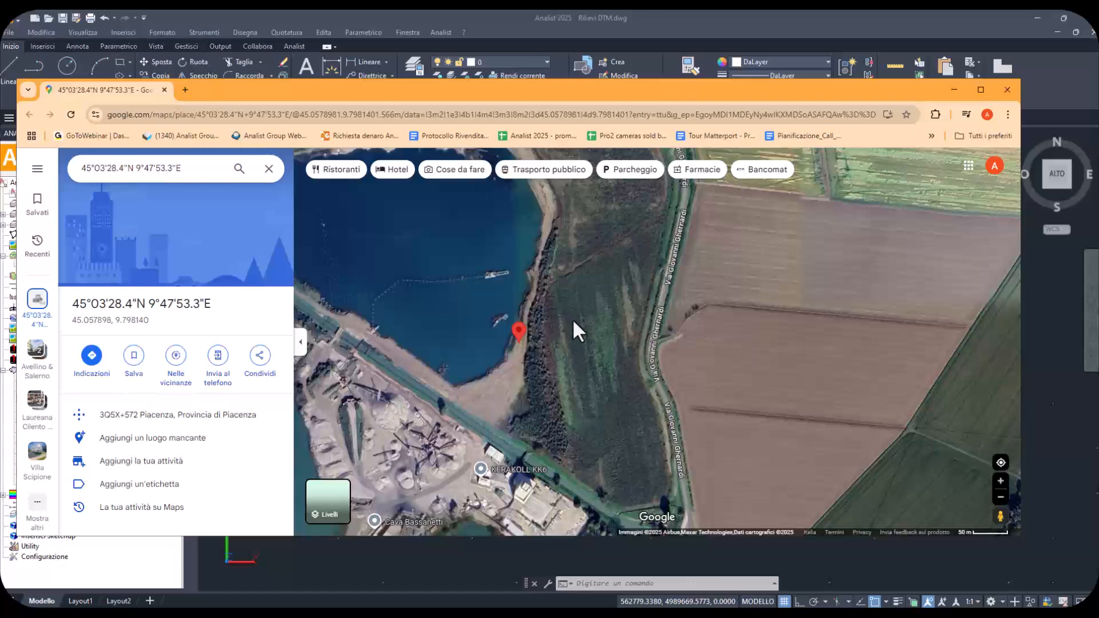
pyautogui.moveTo(572, 319); pyautogui.dragTo(700, 412)
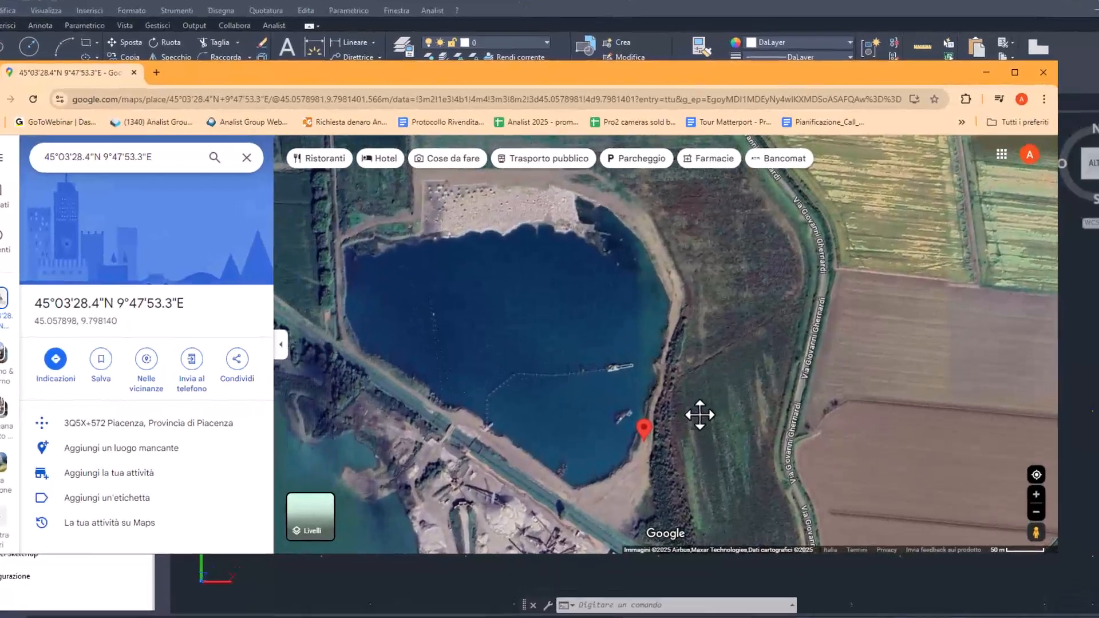